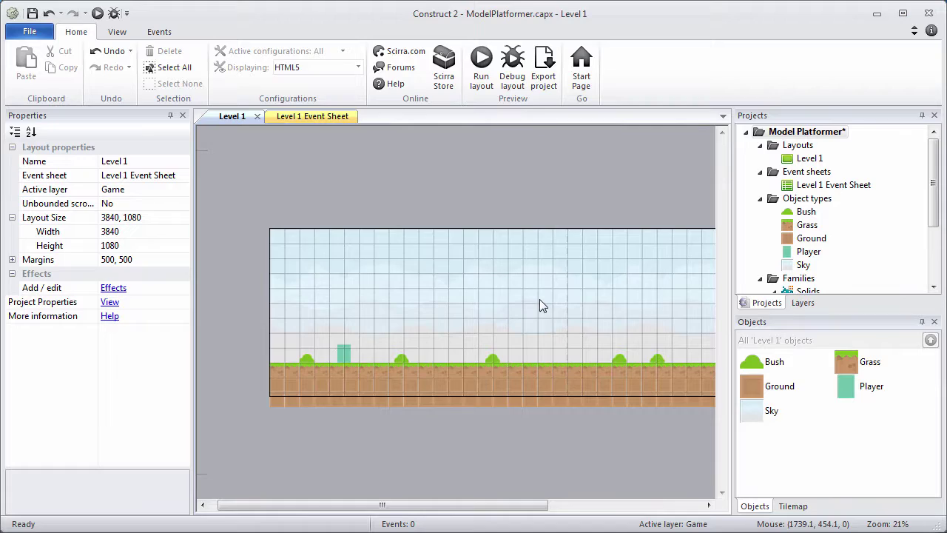
# Step: Make Game the active layer of the Level 1 layout
pyautogui.click(801, 305)
pyautogui.click(777, 153)
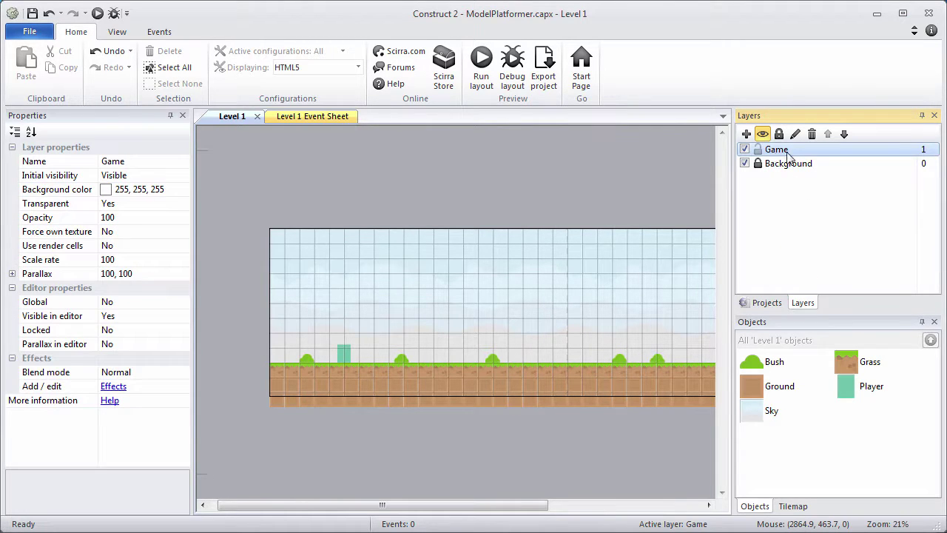
pyautogui.click(773, 302)
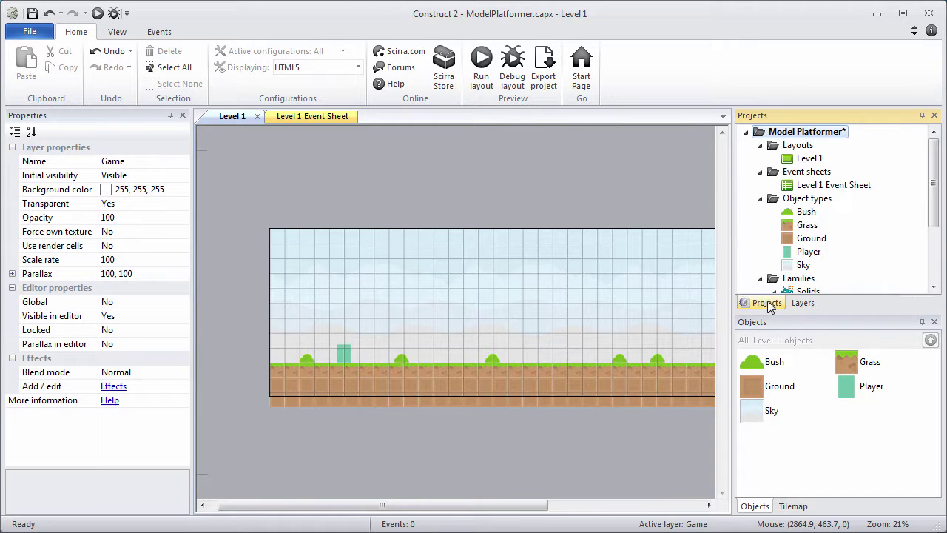
# Step: Insert a new Sprite object named Alien and place it in the sky area of the layout at about 384, 288
pyautogui.click(811, 200)
pyautogui.rightClick(812, 204)
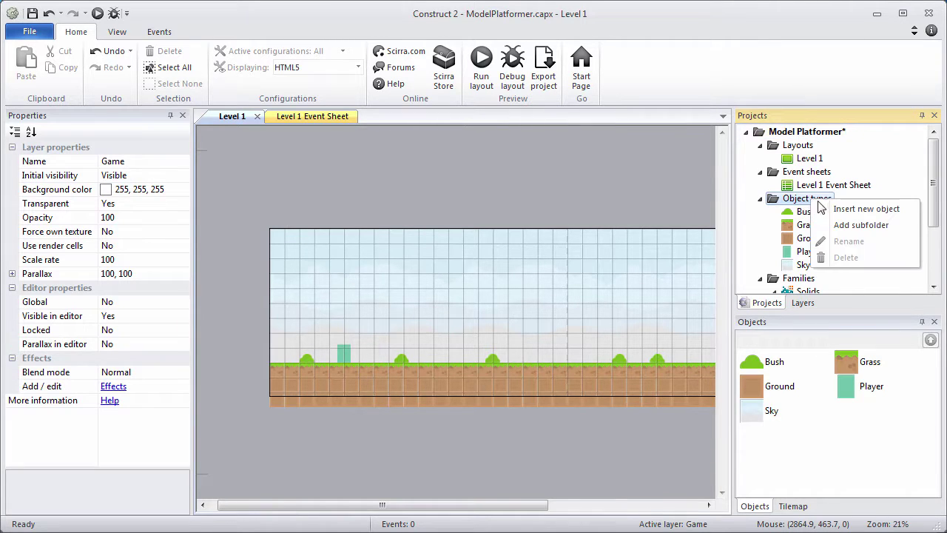
pyautogui.click(821, 210)
pyautogui.click(515, 310)
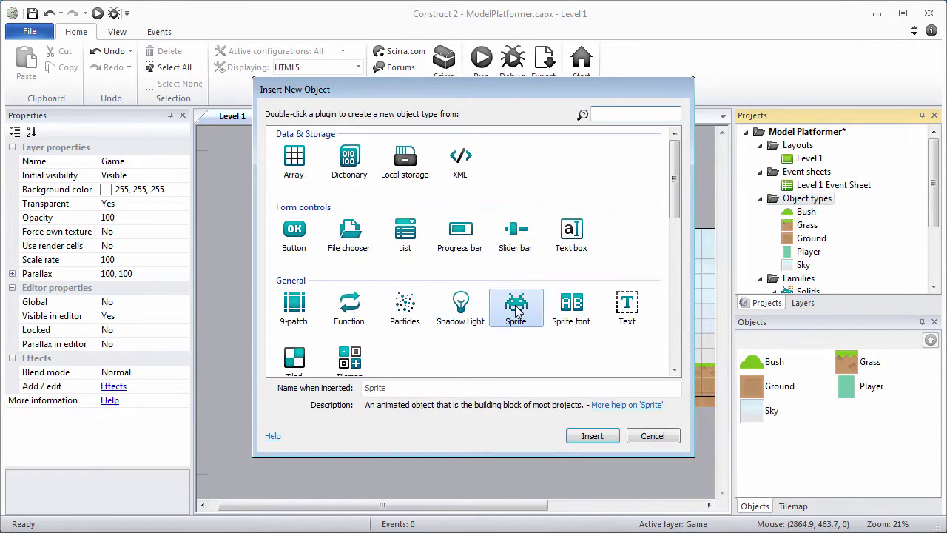
pyautogui.click(451, 387)
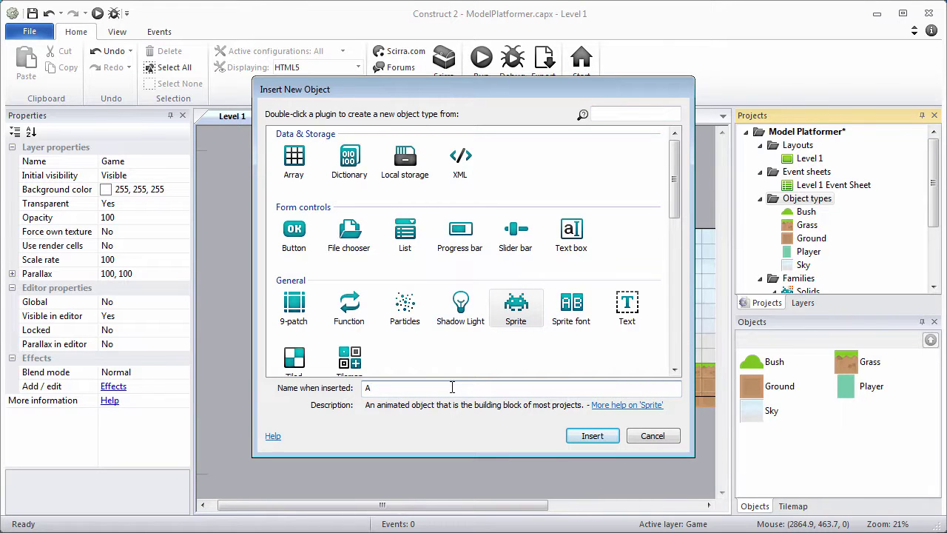
pyautogui.write('Alien')
pyautogui.press('Return')
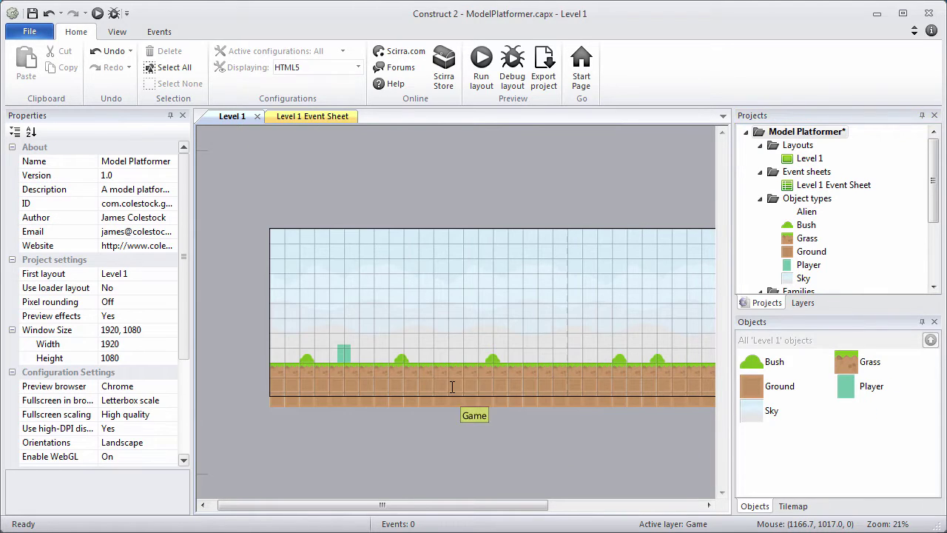
pyautogui.click(325, 270)
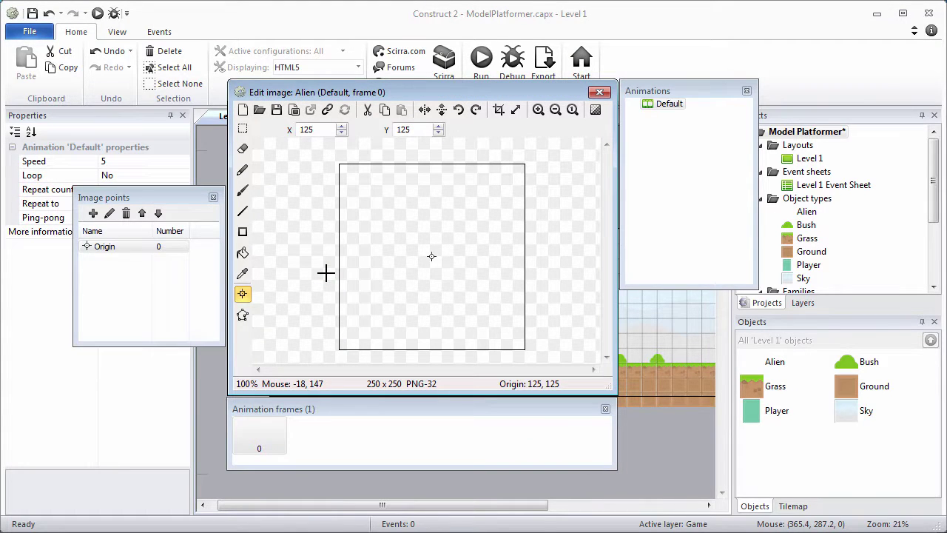
# Step: Load alien-stand-76x113.png into the Alien's Default animation frame and set its origin to X 38, Y 113
pyautogui.click(260, 109)
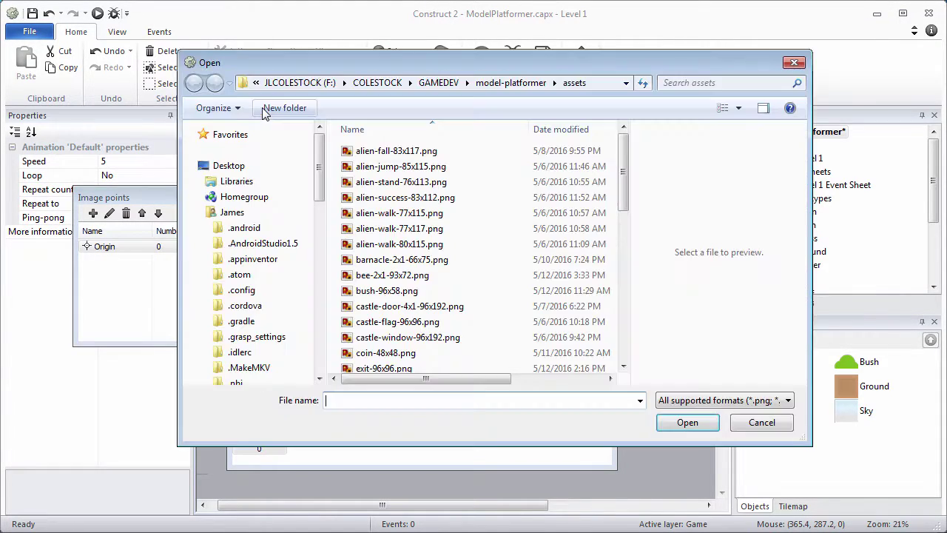
pyautogui.doubleClick(393, 182)
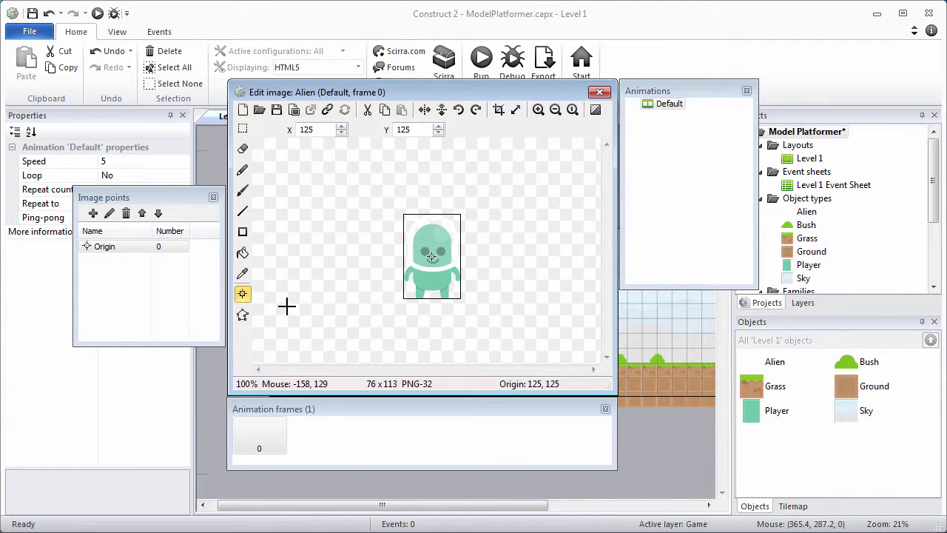
pyautogui.moveTo(318, 129); pyautogui.dragTo(279, 133)
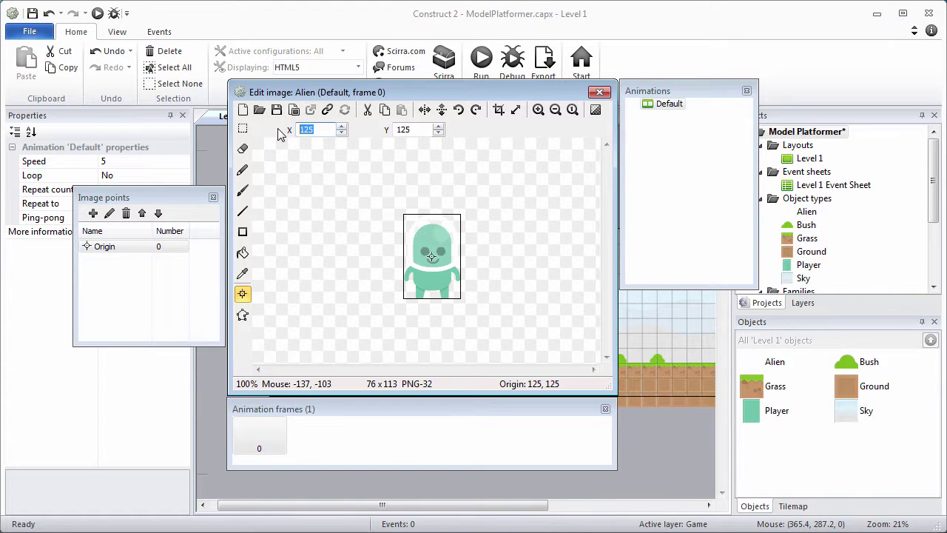
pyautogui.write('38')
pyautogui.doubleClick(417, 131)
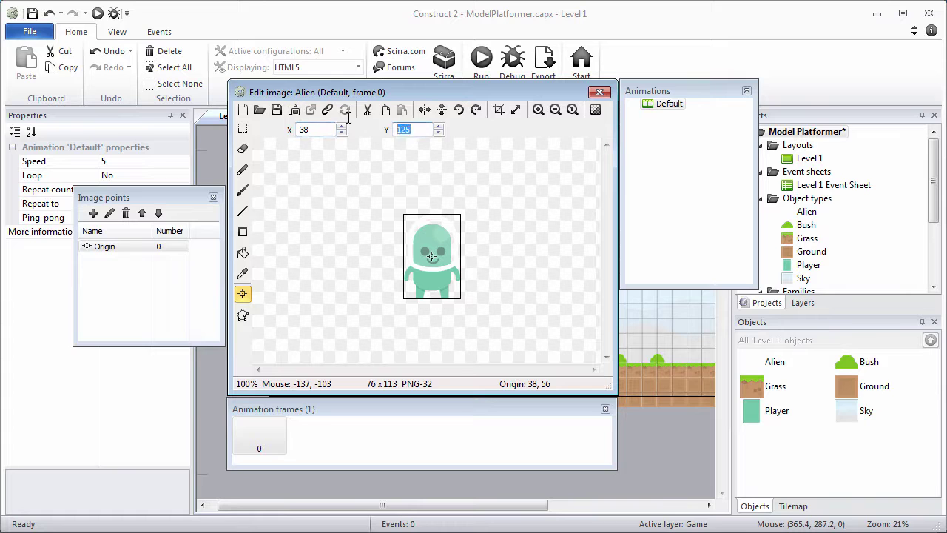
pyautogui.write('113')
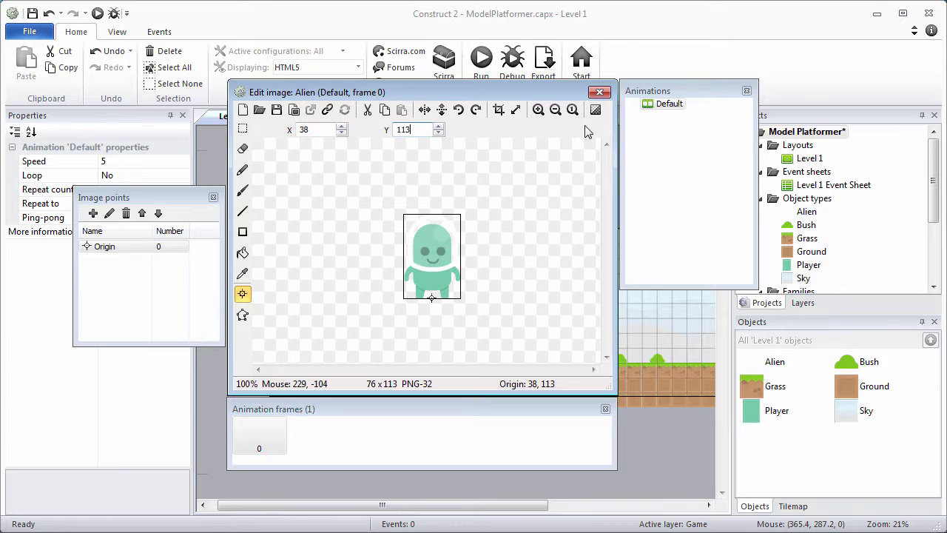
pyautogui.click(599, 91)
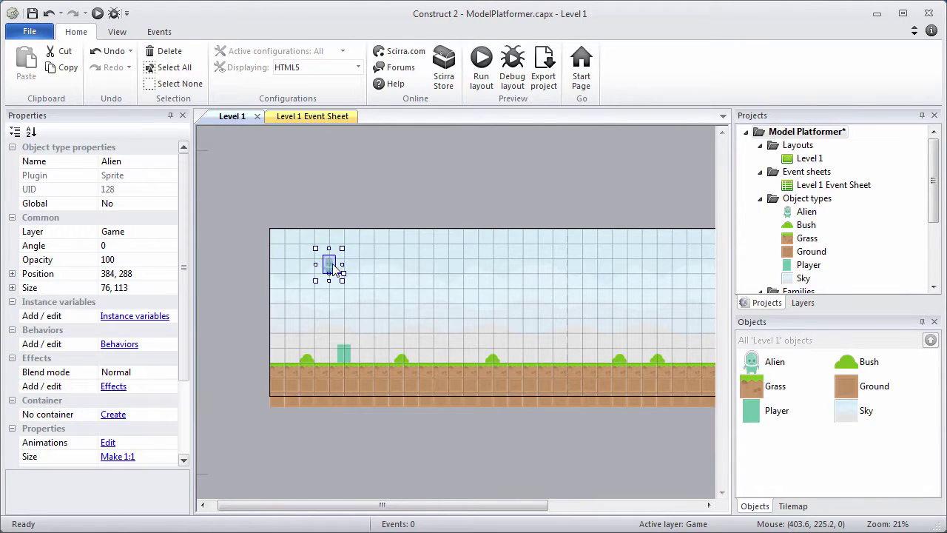
# Step: Move the Alien sprite outside the layout, beyond its left border, to position -192, 768
pyautogui.moveTo(337, 269); pyautogui.dragTo(250, 344)
pyautogui.keyDown('ctrl'); pyautogui.scroll(4, 252, 348); pyautogui.keyUp('ctrl')
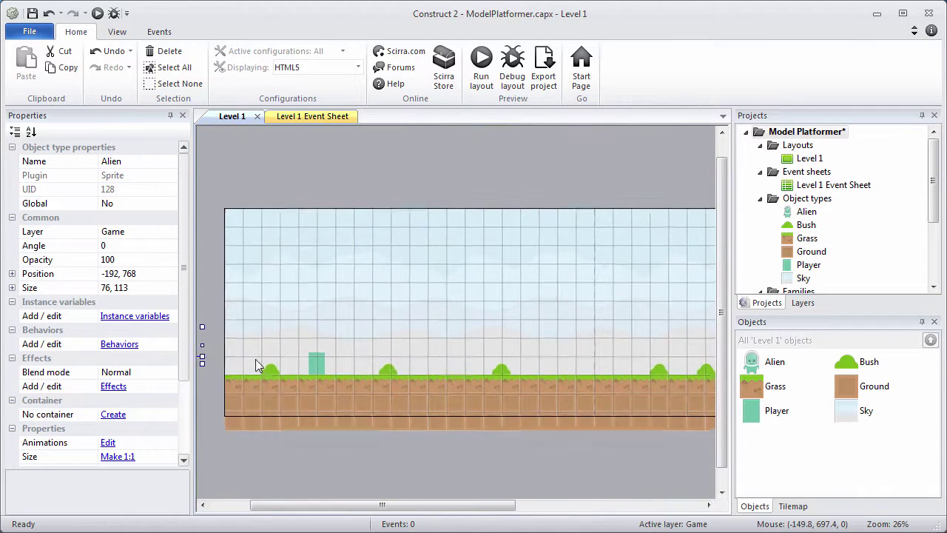
pyautogui.moveTo(350, 507); pyautogui.dragTo(299, 509)
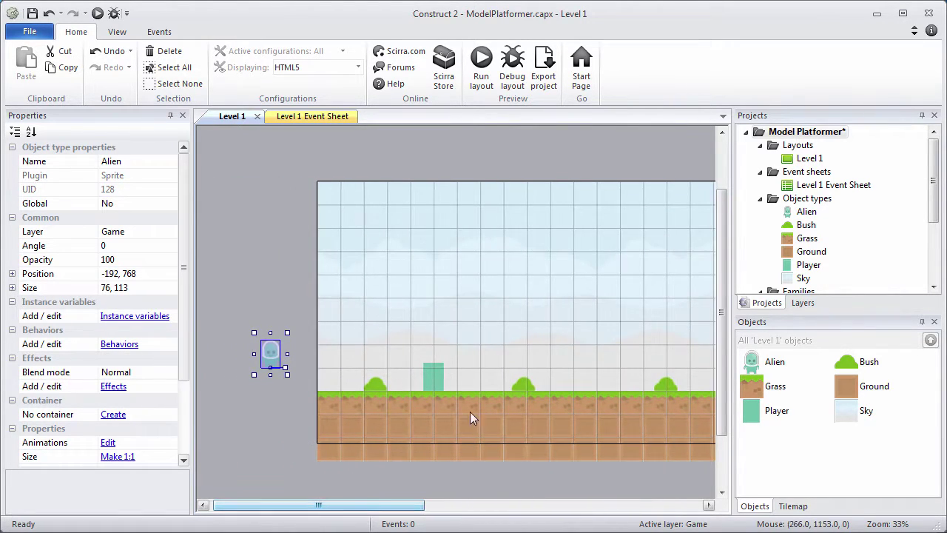
# Step: Add a new animation named Walk to the Alien sprite
pyautogui.rightClick(790, 210)
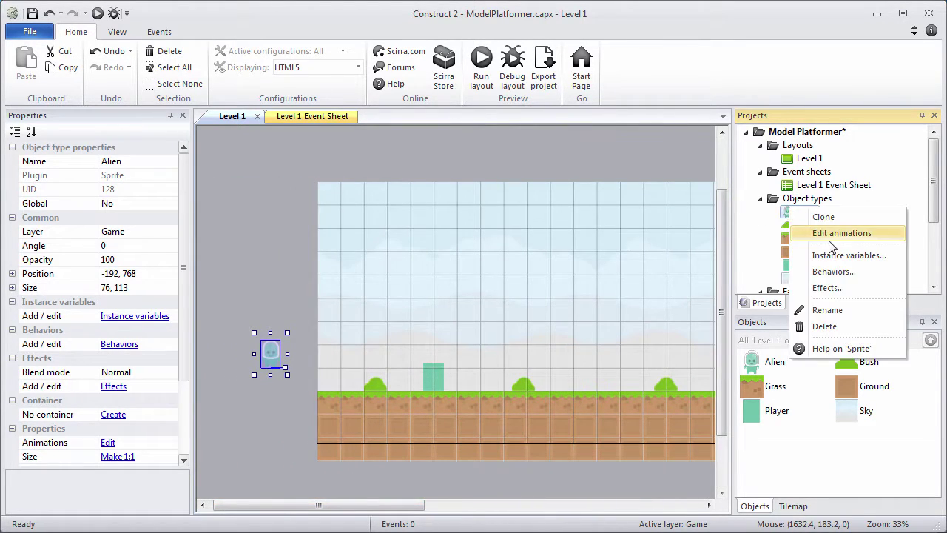
pyautogui.click(832, 235)
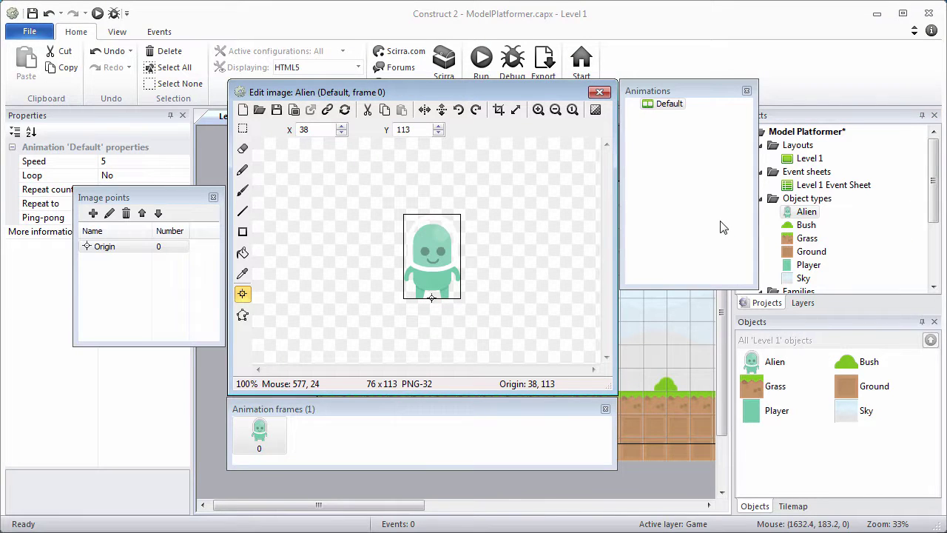
pyautogui.rightClick(663, 131)
pyautogui.click(673, 132)
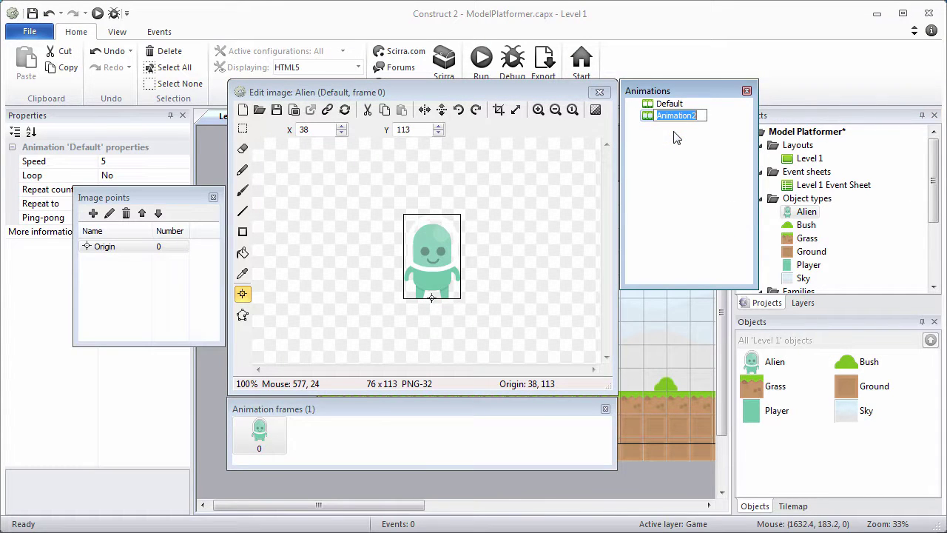
pyautogui.write('Walk')
pyautogui.press('Return')
# Step: Load alien-walk-77x117.png into frame 0 of the Walk animation and set its origin to X 39, Y 117
pyautogui.click(662, 117)
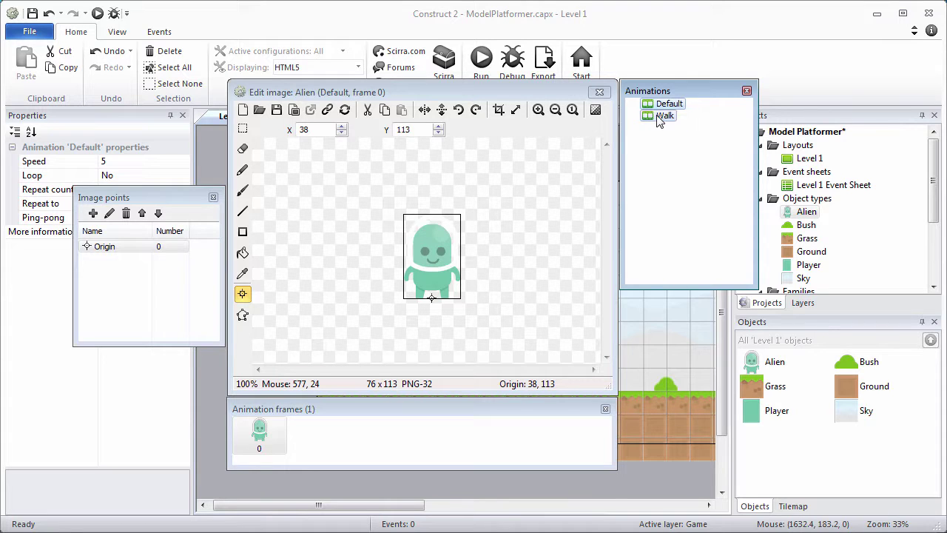
pyautogui.click(259, 109)
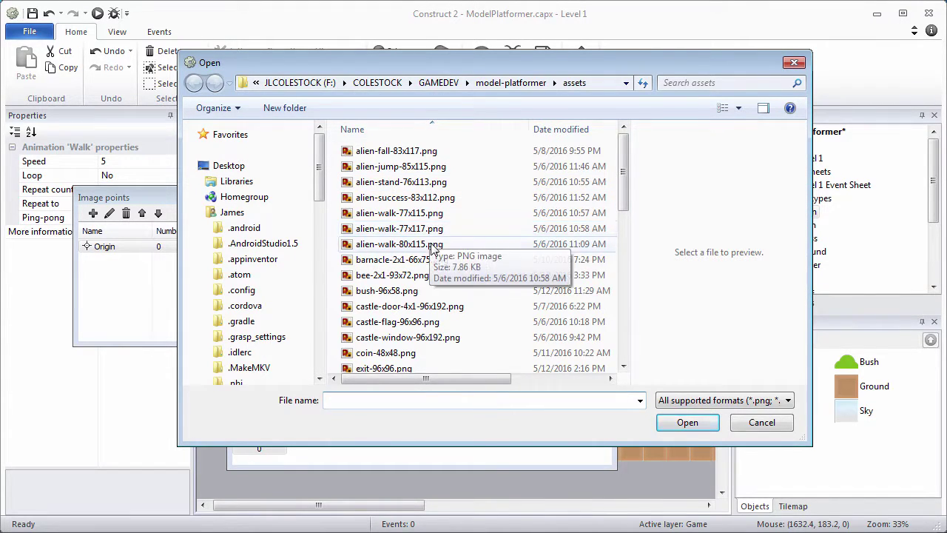
pyautogui.doubleClick(429, 233)
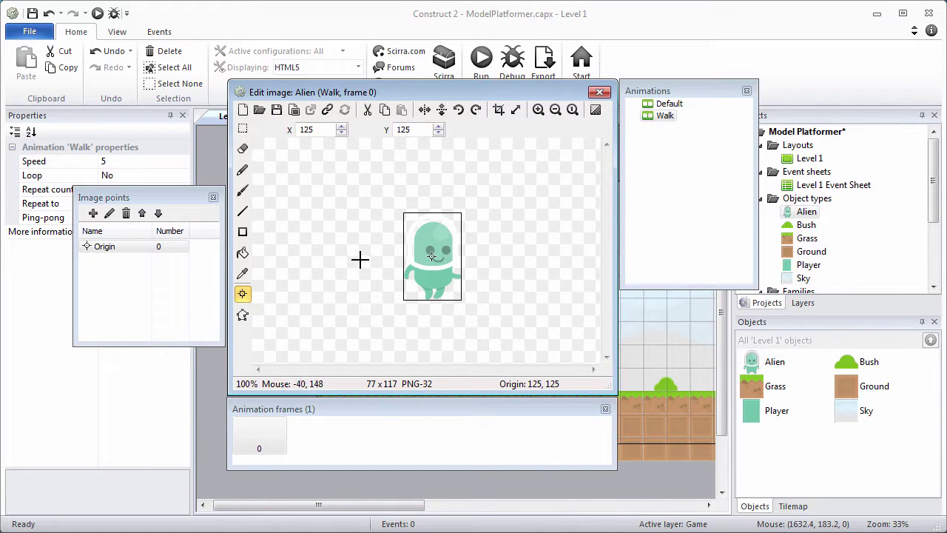
pyautogui.moveTo(322, 132); pyautogui.dragTo(288, 133)
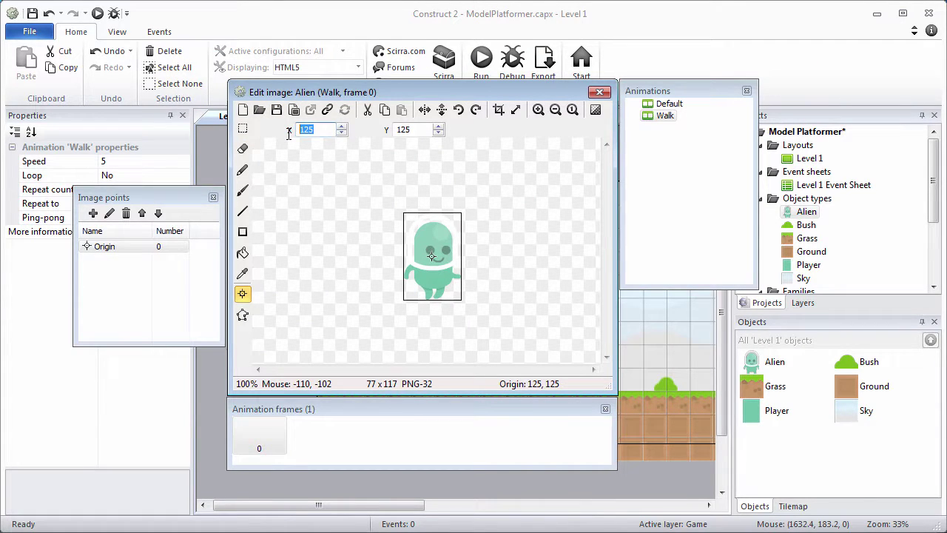
pyautogui.write('39')
pyautogui.moveTo(388, 130); pyautogui.dragTo(384, 131)
pyautogui.write('117')
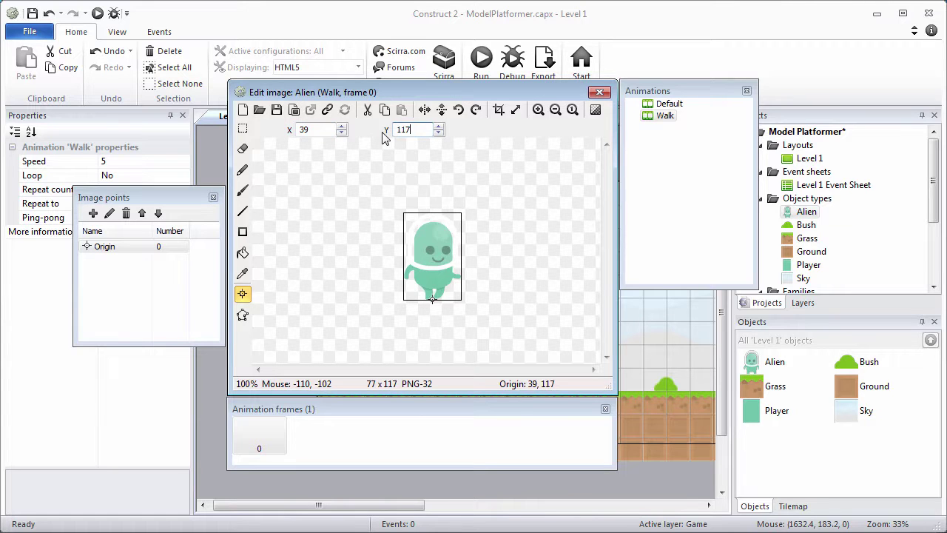
# Step: Add a second frame to the Walk animation and load alien-walk-80x115.png into it
pyautogui.rightClick(331, 426)
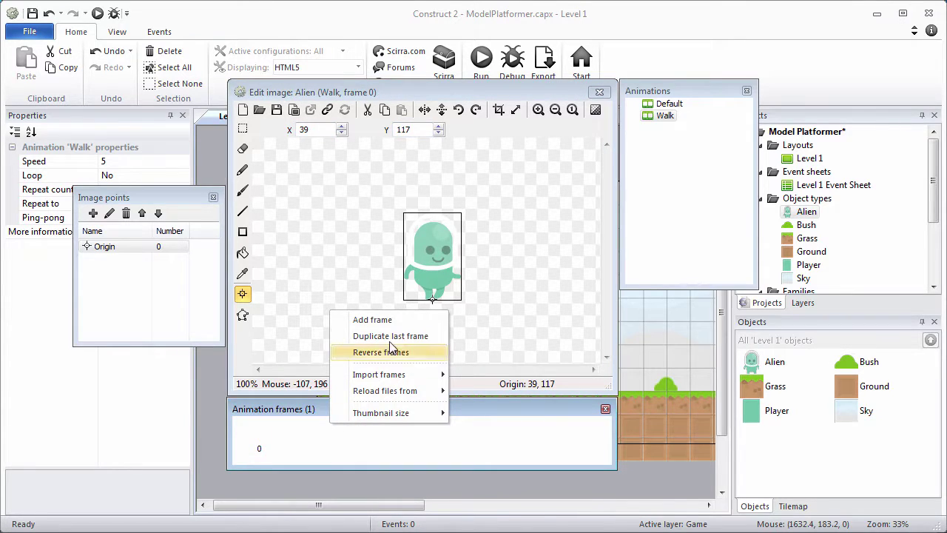
pyautogui.click(377, 320)
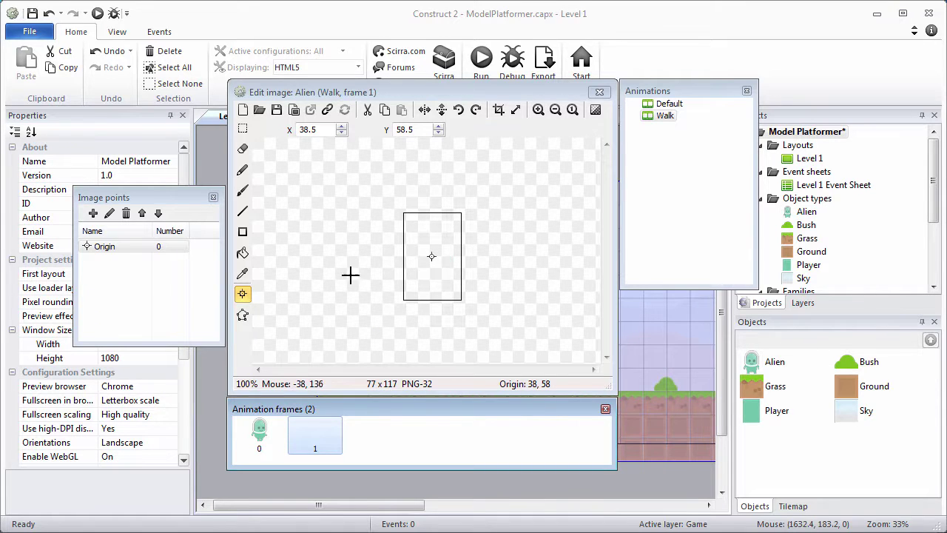
pyautogui.click(259, 110)
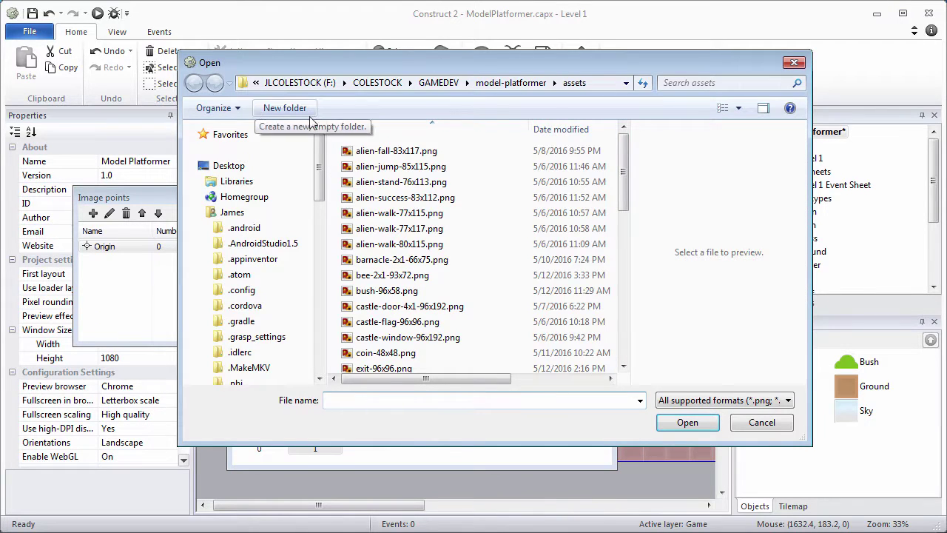
pyautogui.click(414, 246)
pyautogui.doubleClick(414, 246)
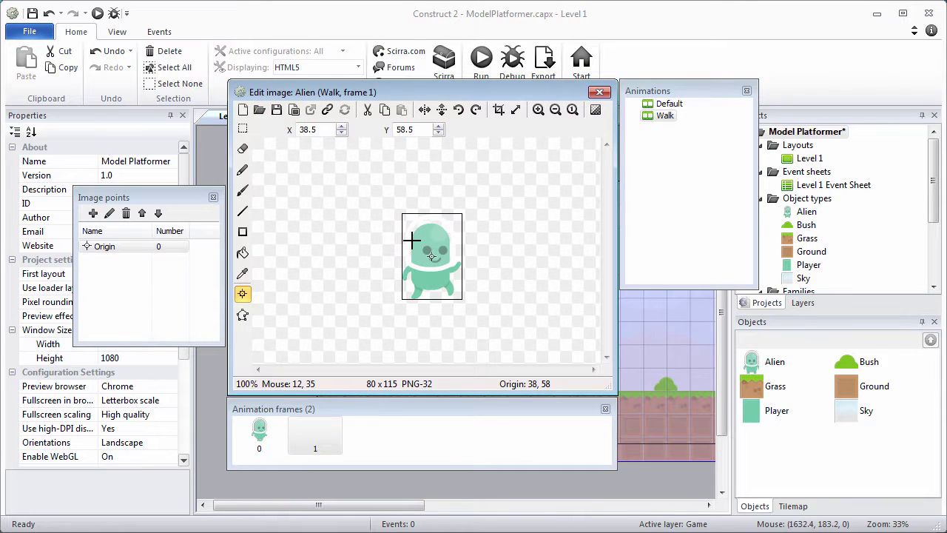
# Step: Set the origin of Walk frame 1 to X 40, Y 115
pyautogui.doubleClick(296, 130)
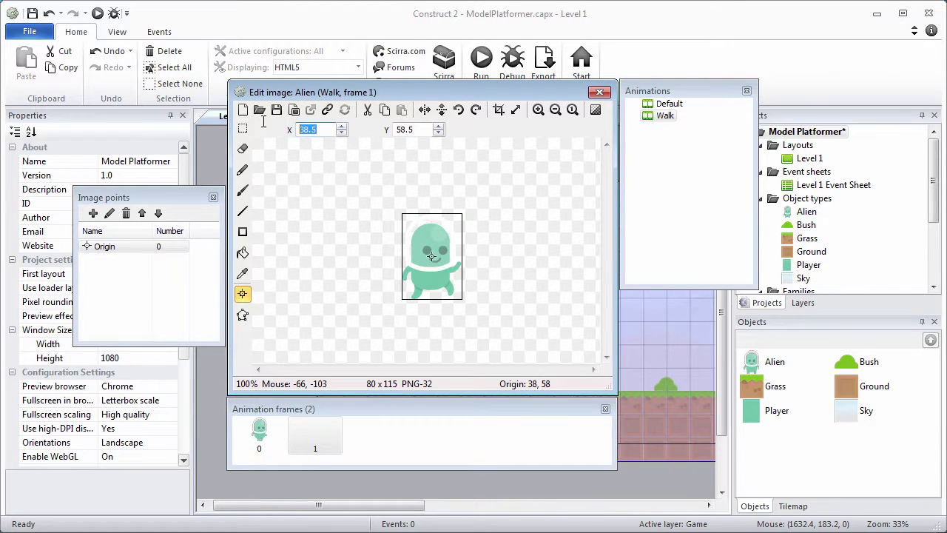
pyautogui.write('40')
pyautogui.moveTo(413, 132); pyautogui.dragTo(386, 129)
pyautogui.write('115')
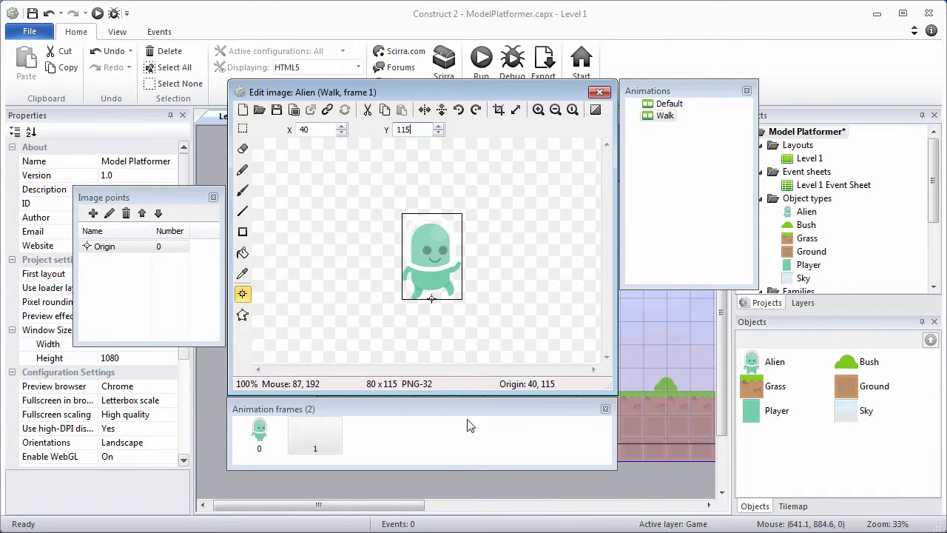
# Step: Add a third frame to the Walk animation and load alien-walk-77x117.png into it
pyautogui.rightClick(415, 434)
pyautogui.click(444, 327)
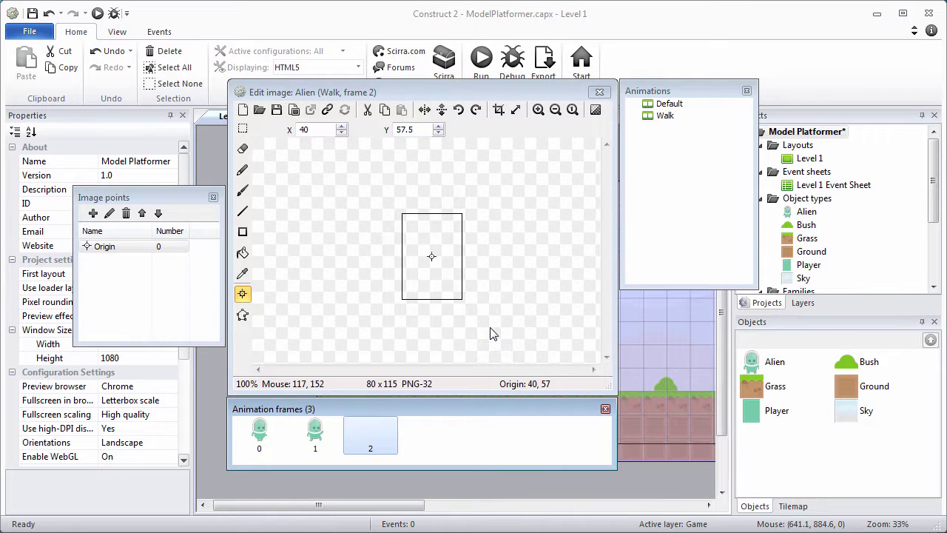
pyautogui.click(259, 111)
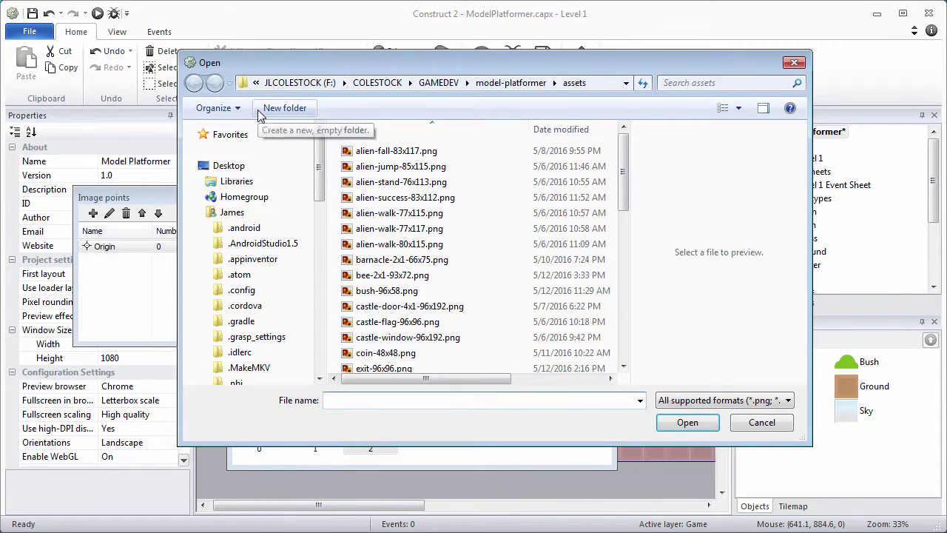
pyautogui.click(418, 232)
pyautogui.doubleClick(419, 230)
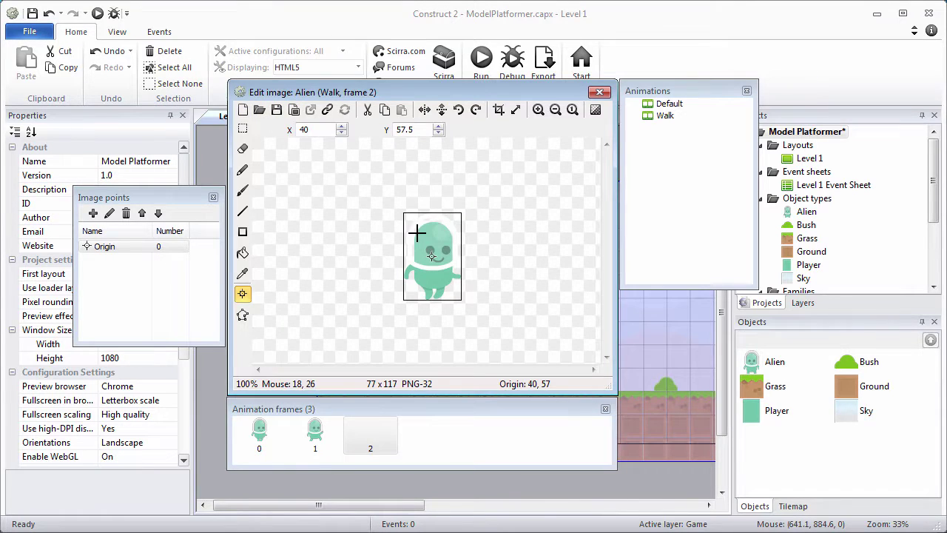
# Step: Set the origin of Walk frame 2 to X 39, Y 117
pyautogui.press('BackSpace')
pyautogui.press('BackSpace')
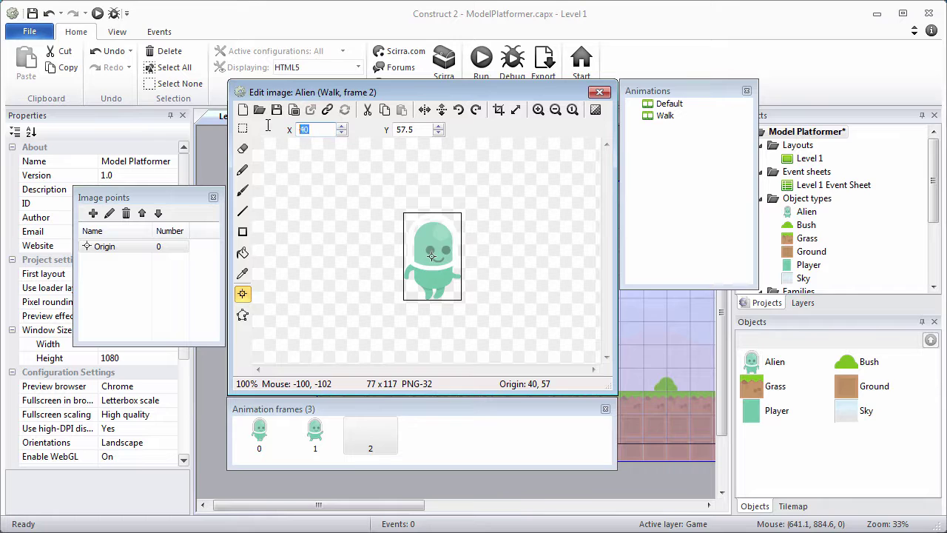
pyautogui.write('39')
pyautogui.moveTo(426, 130); pyautogui.dragTo(386, 127)
pyautogui.write('117')
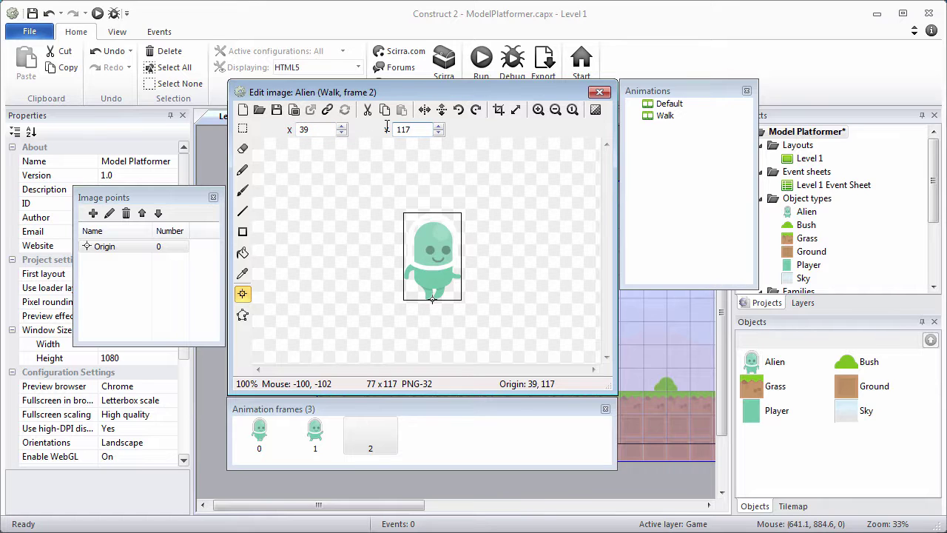
# Step: Add a fourth frame to the Walk animation and load alien-walk-77x115.png into it
pyautogui.rightClick(420, 428)
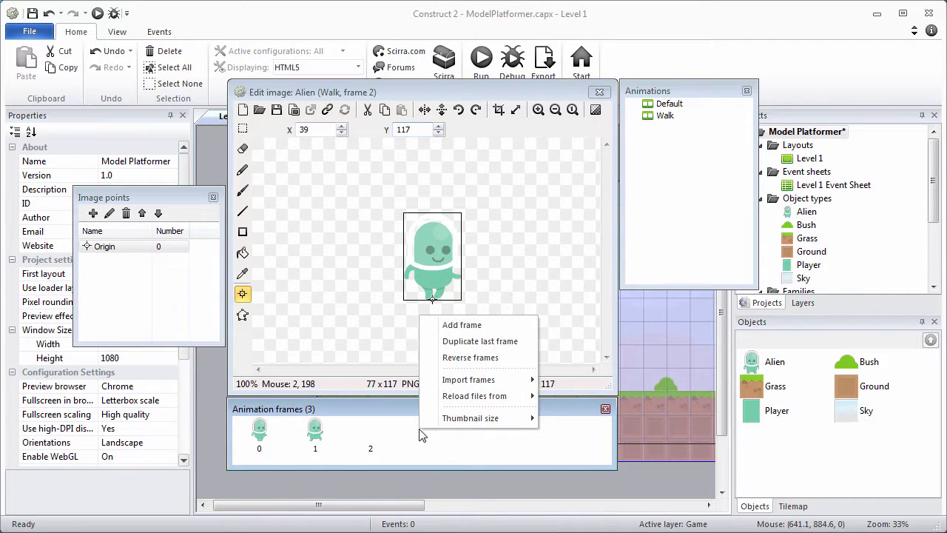
pyautogui.click(464, 326)
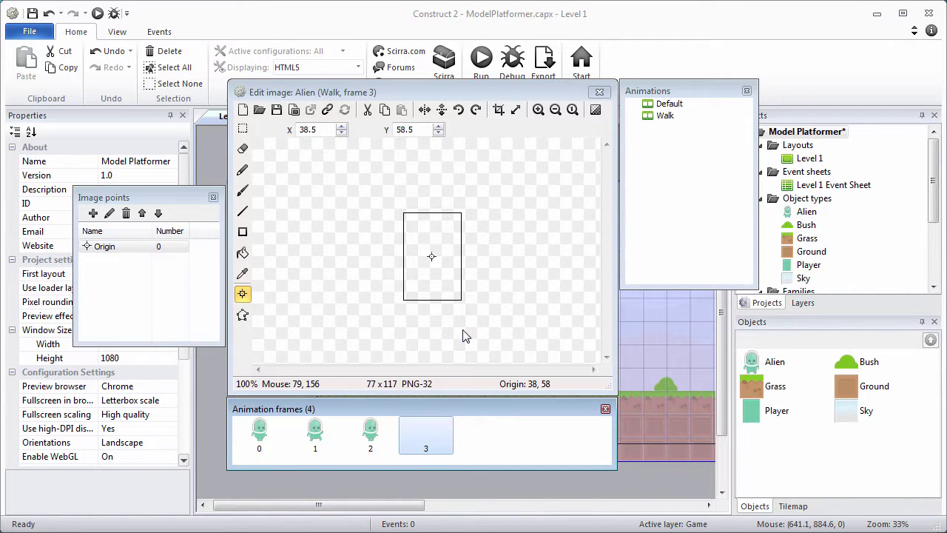
pyautogui.click(259, 110)
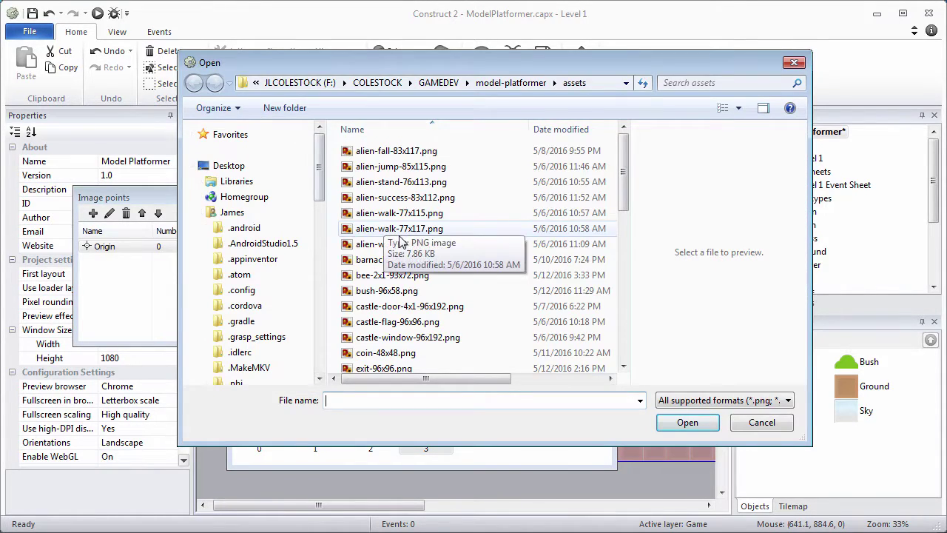
pyautogui.doubleClick(415, 212)
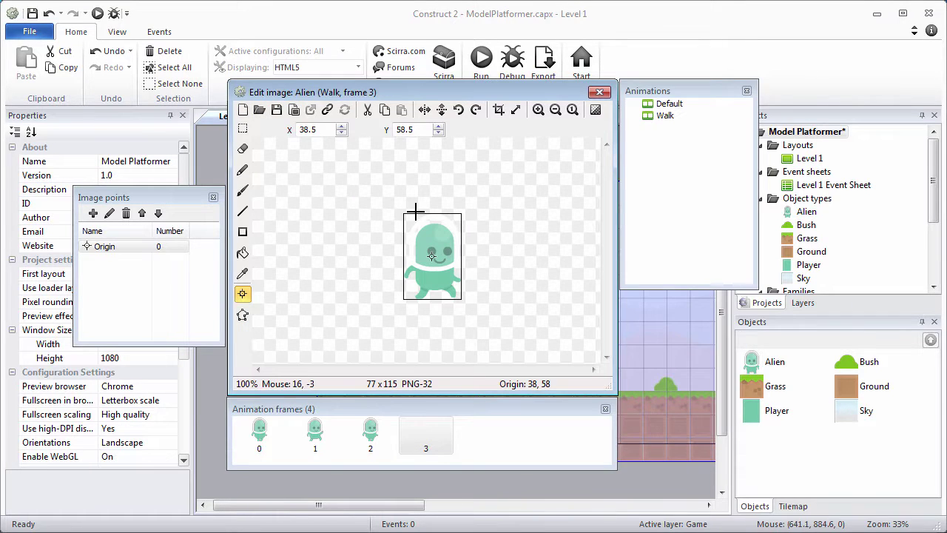
# Step: Set the origin of Walk frame 3 to X 39, Y 115
pyautogui.moveTo(323, 130); pyautogui.dragTo(293, 126)
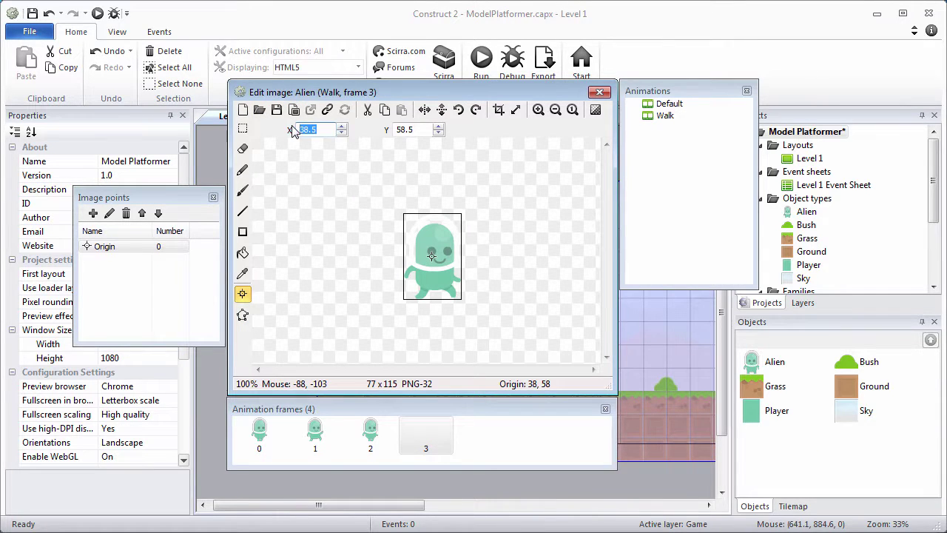
pyautogui.write('39')
pyautogui.moveTo(418, 129); pyautogui.dragTo(375, 131)
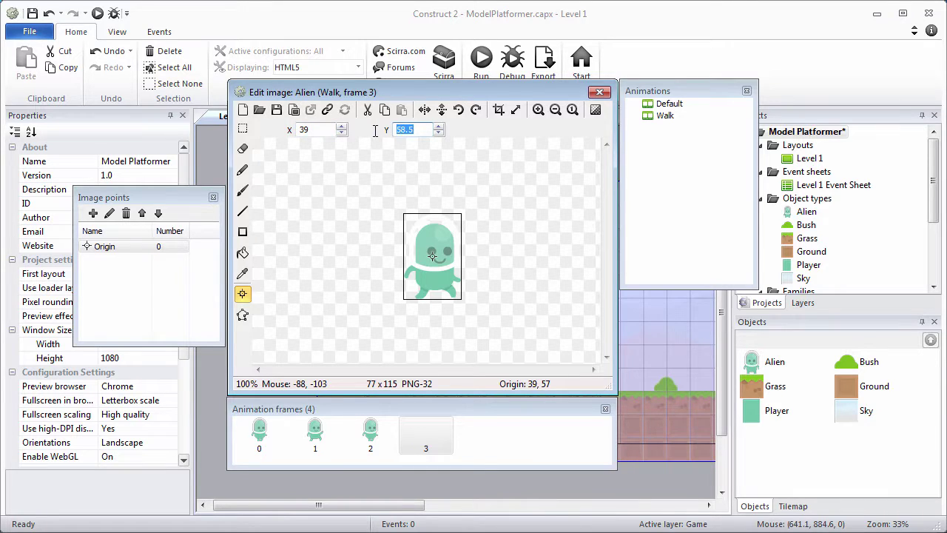
pyautogui.write('115')
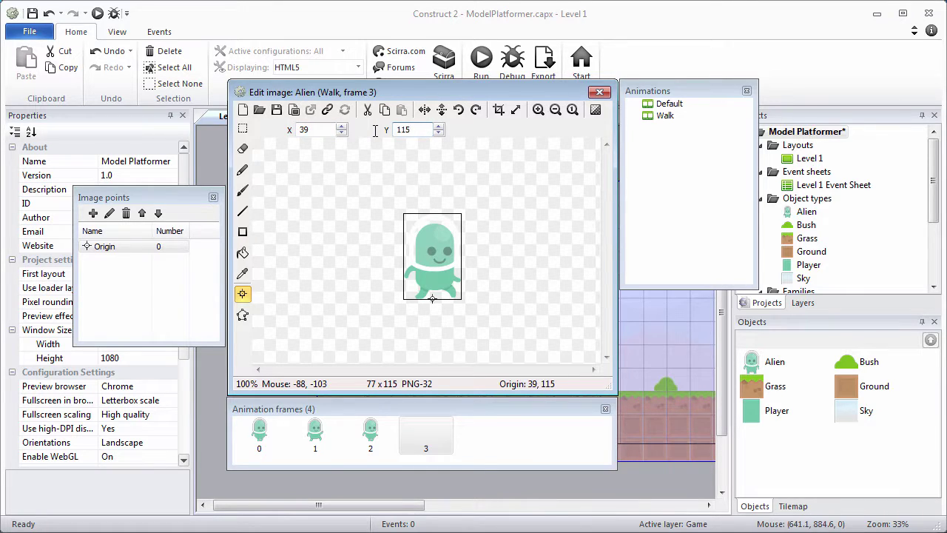
pyautogui.rightClick(431, 428)
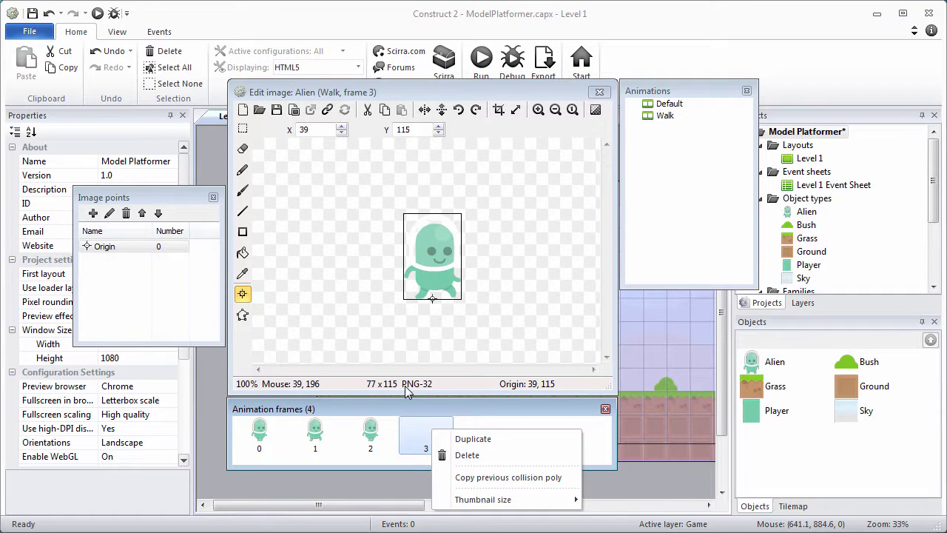
pyautogui.rightClick(466, 424)
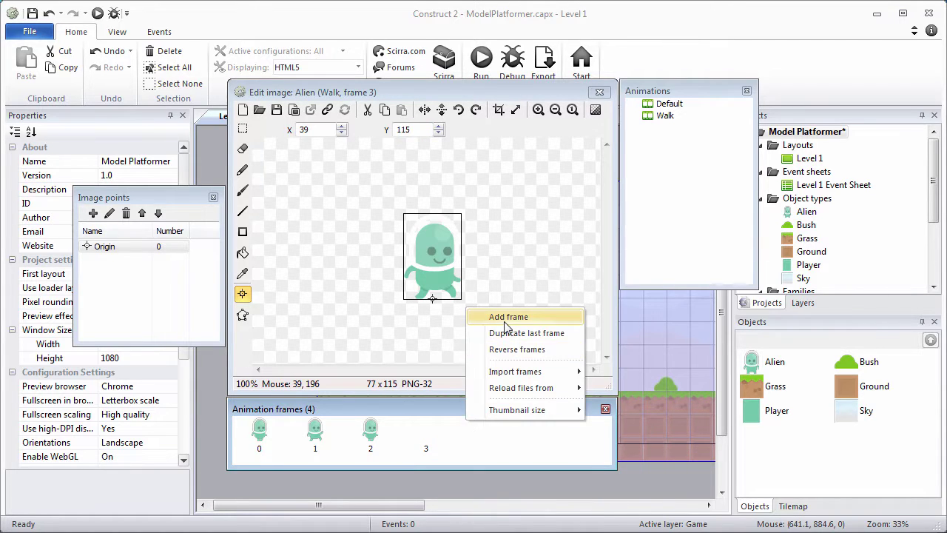
pyautogui.click(508, 317)
pyautogui.rightClick(494, 438)
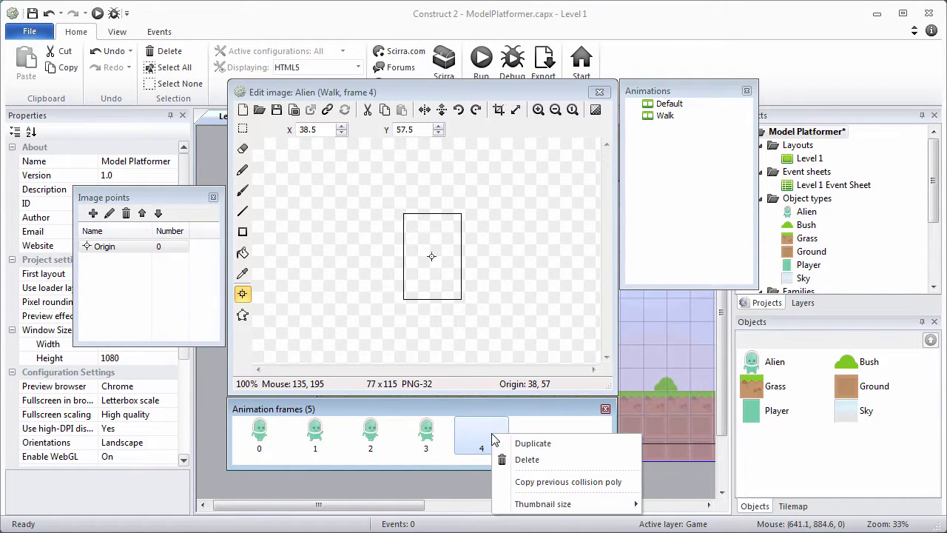
pyautogui.click(516, 460)
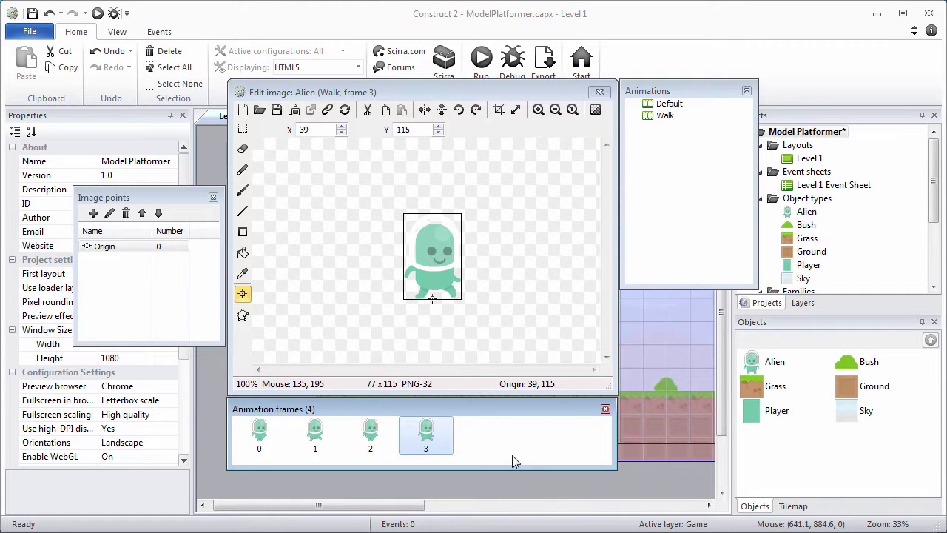
# Step: Preview the Walk animation twice to check how its frames play, closing the preview each time
pyautogui.press('Up')
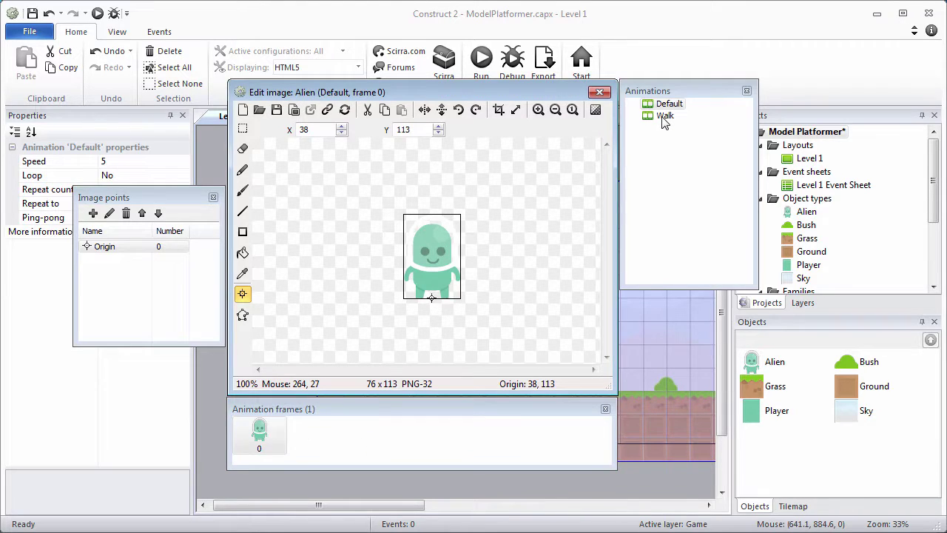
pyautogui.click(664, 117)
pyautogui.rightClick(663, 120)
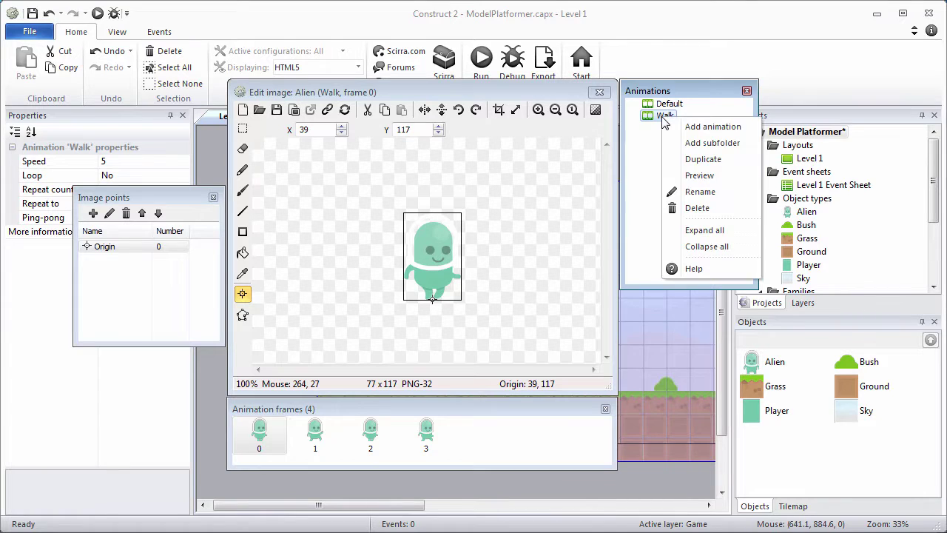
pyautogui.click(696, 176)
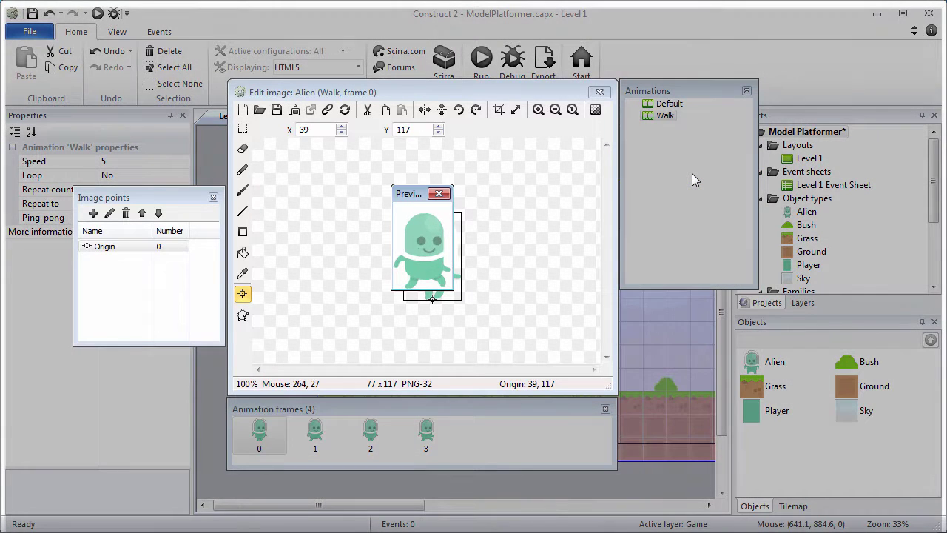
pyautogui.click(441, 195)
pyautogui.rightClick(665, 119)
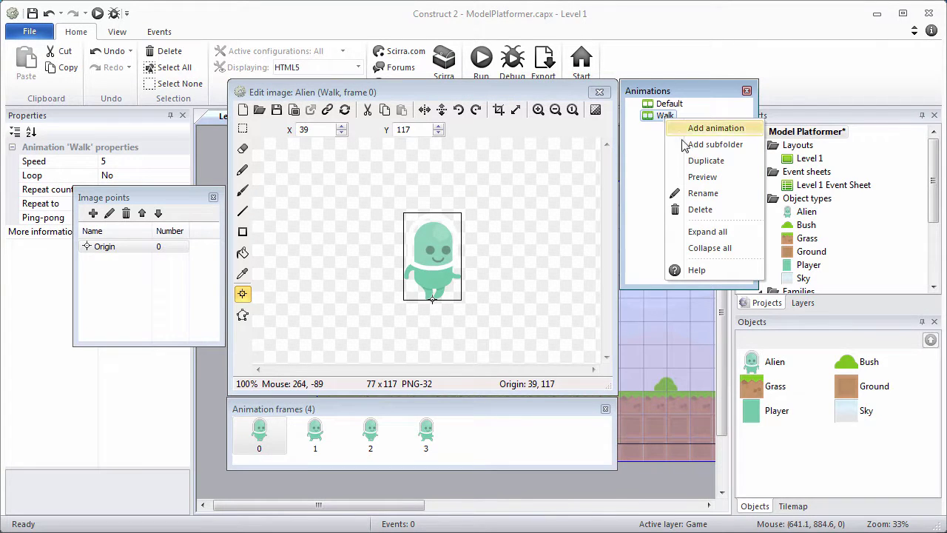
pyautogui.click(696, 179)
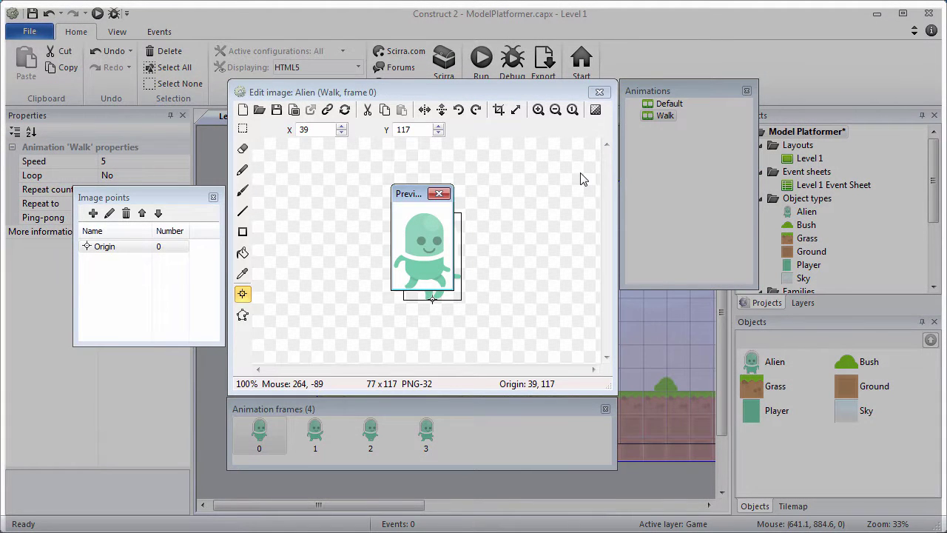
pyautogui.click(440, 195)
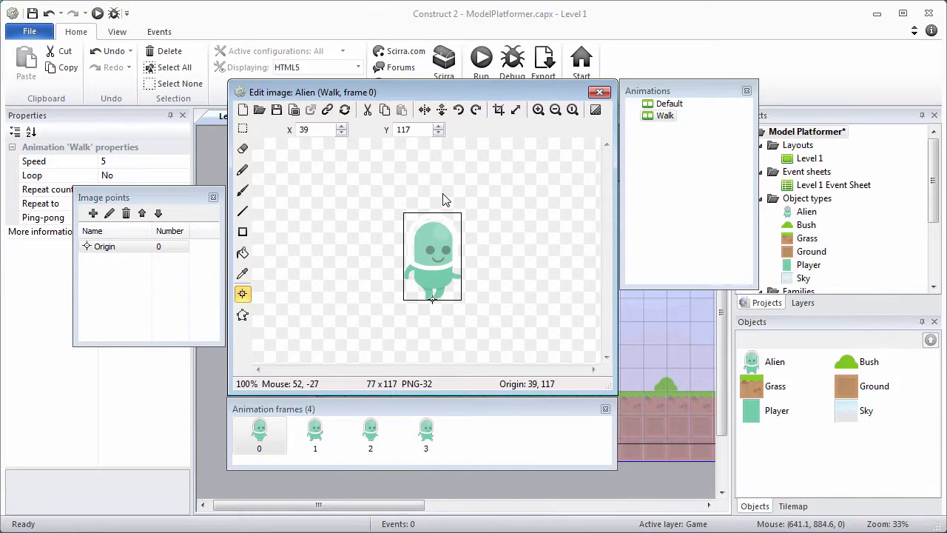
# Step: Rearrange the floating Animations, image editor, Animation frames and Image points windows so they no longer cover the Walk animation's properties
pyautogui.click(664, 117)
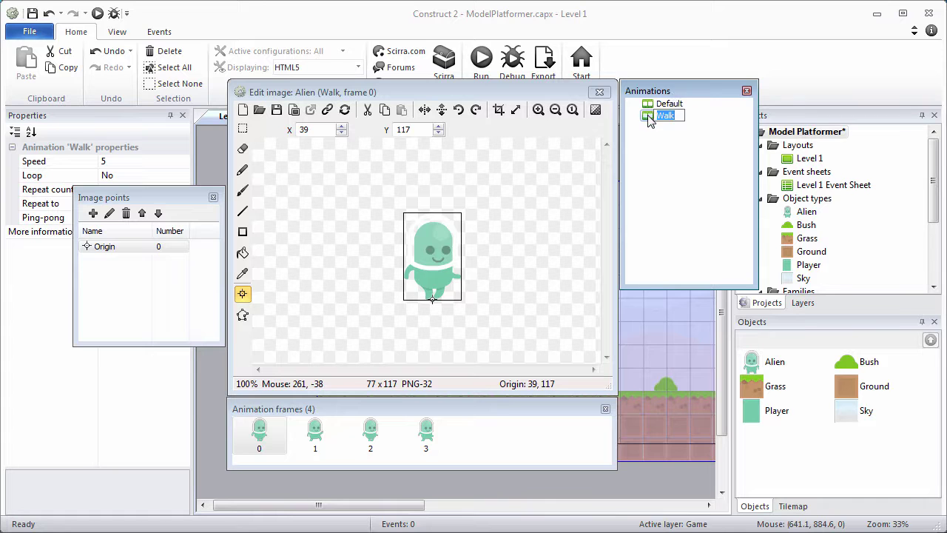
pyautogui.click(659, 116)
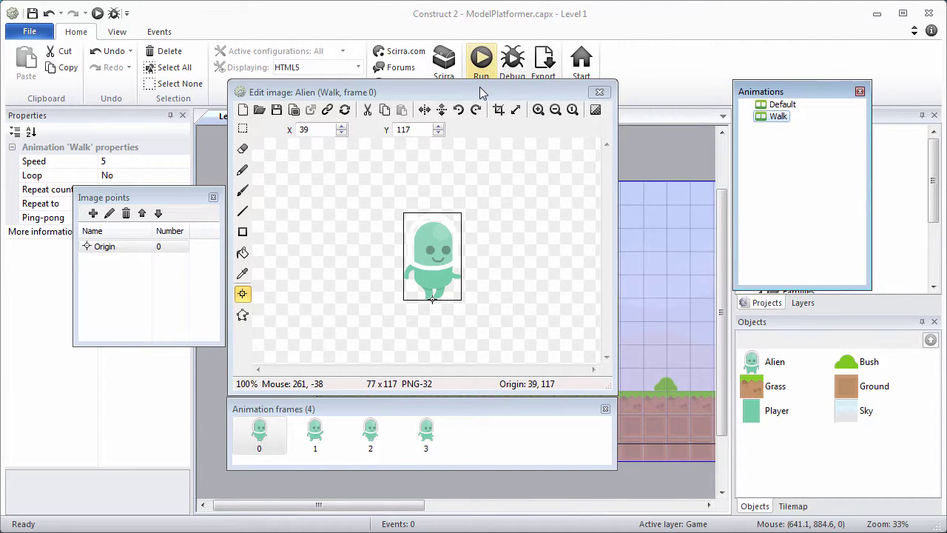
pyautogui.moveTo(479, 87); pyautogui.dragTo(595, 86)
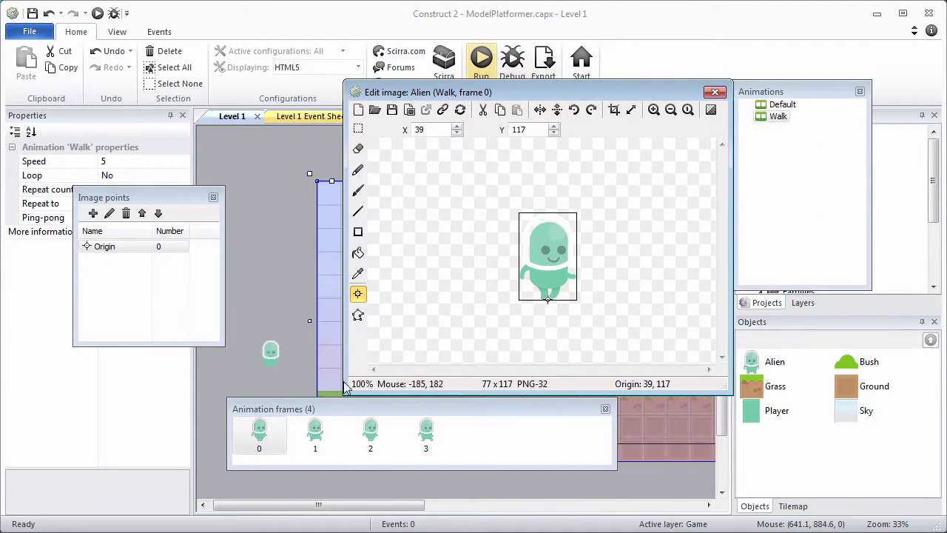
pyautogui.moveTo(322, 410); pyautogui.dragTo(438, 407)
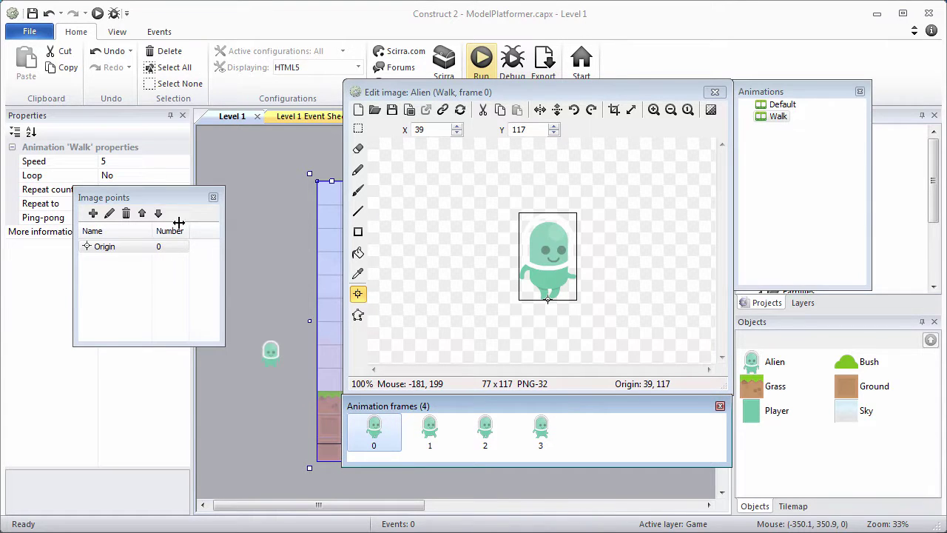
pyautogui.moveTo(144, 198); pyautogui.dragTo(262, 89)
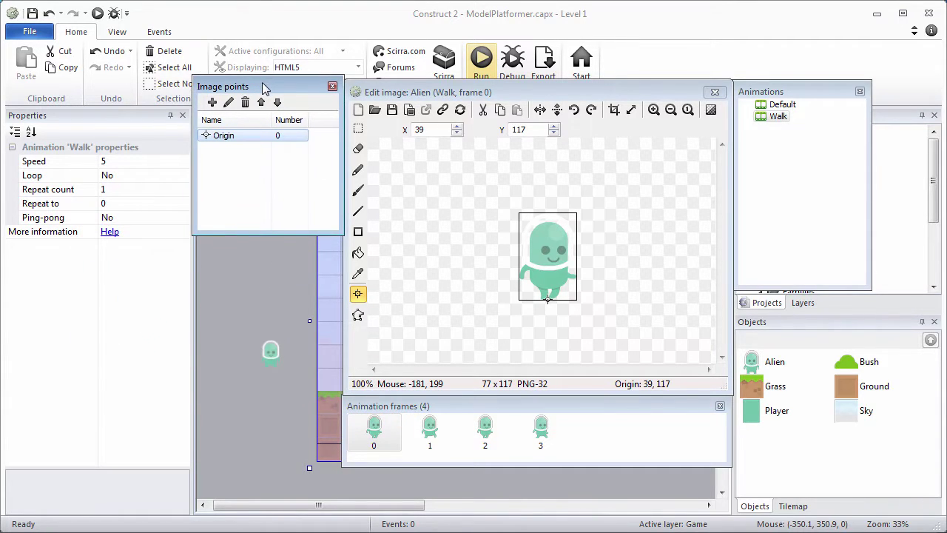
# Step: Set the Walk animation's speed to 8 and its Loop property to Yes
pyautogui.click(119, 164)
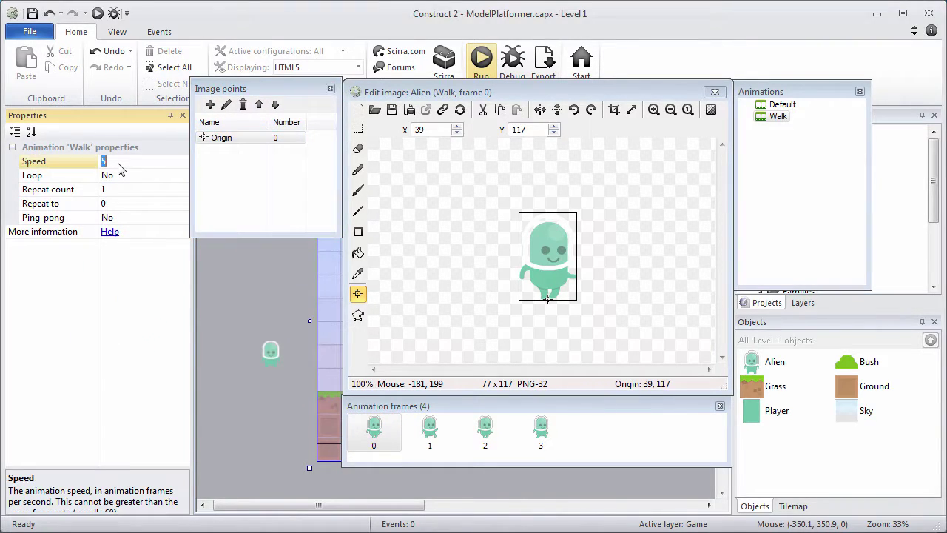
pyautogui.click(119, 164)
pyautogui.click(118, 182)
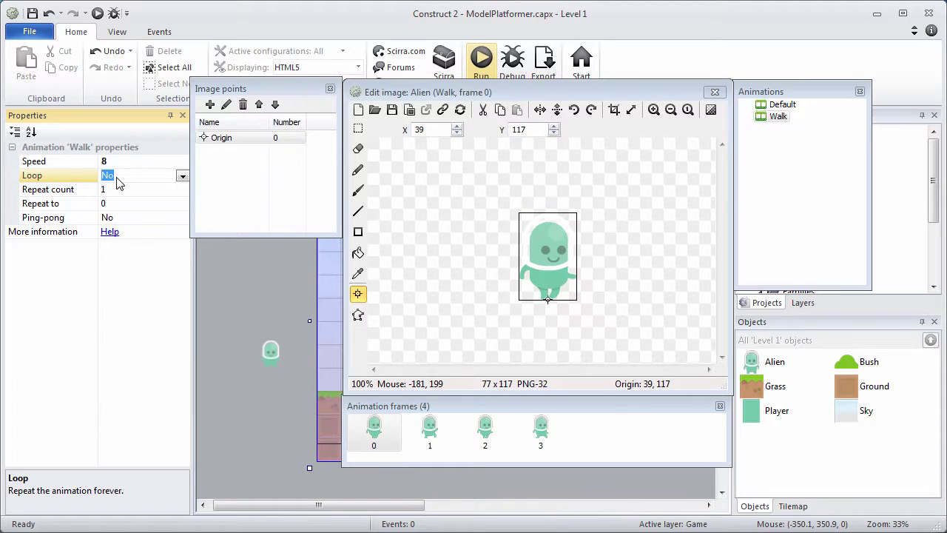
pyautogui.doubleClick(119, 182)
pyautogui.click(118, 194)
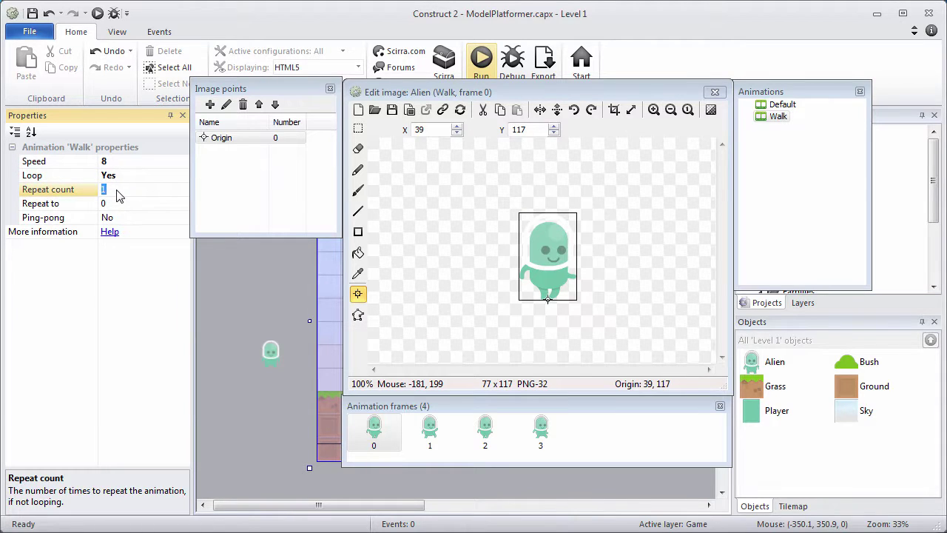
# Step: Preview the looping Walk animation at its new speed and close the preview
pyautogui.rightClick(771, 119)
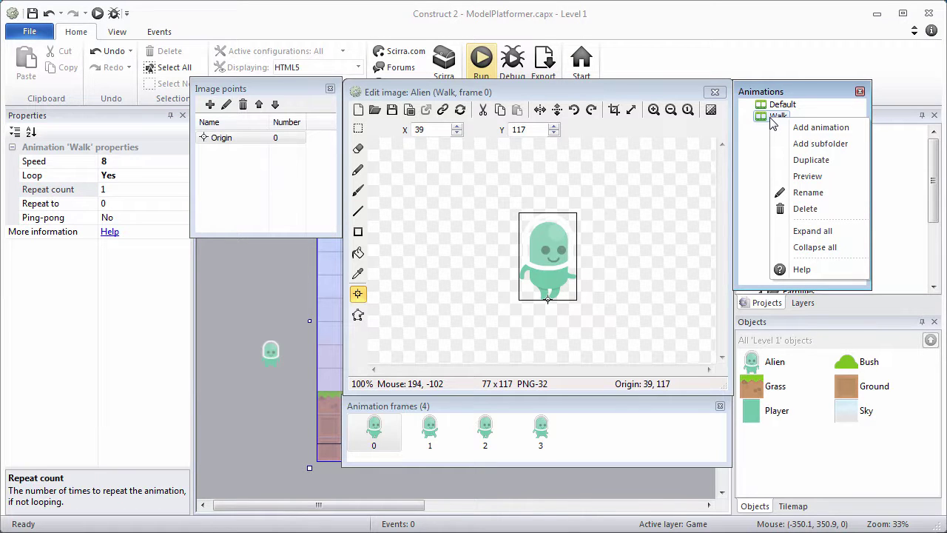
pyautogui.click(799, 176)
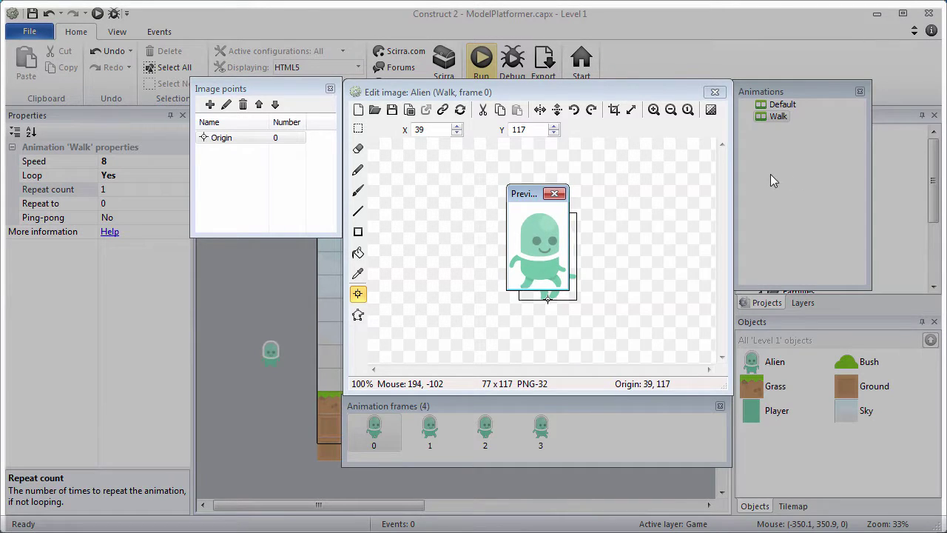
pyautogui.click(555, 194)
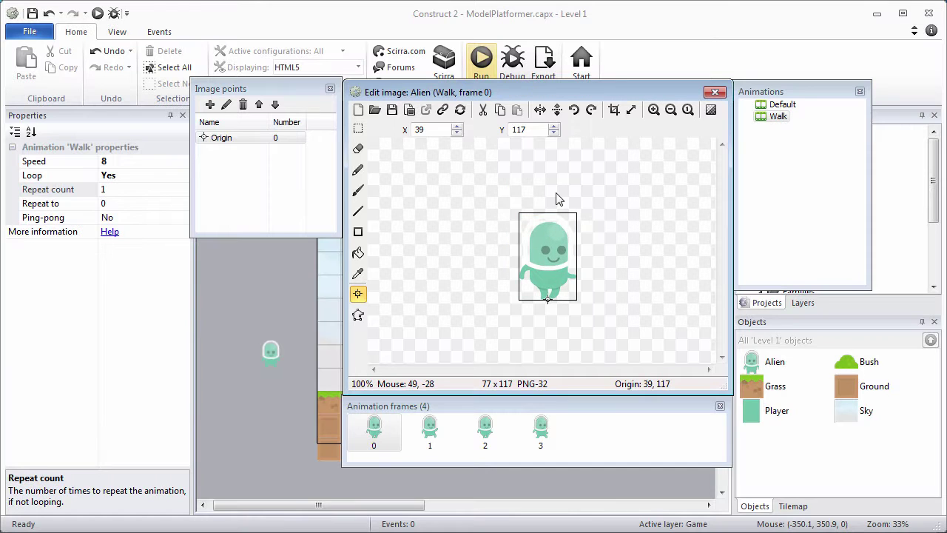
# Step: Add a new animation to the Alien sprite and name it Jump
pyautogui.rightClick(759, 148)
pyautogui.click(782, 157)
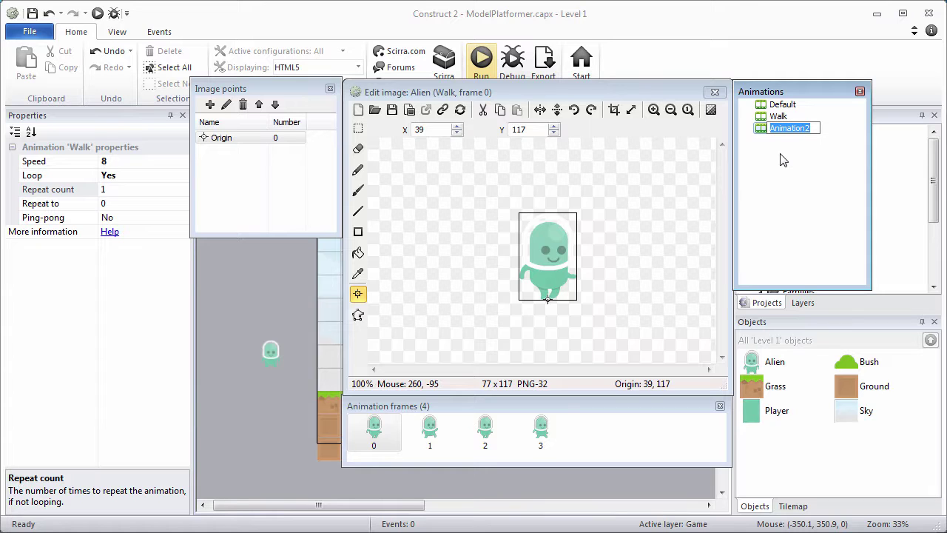
pyautogui.write('Ju')
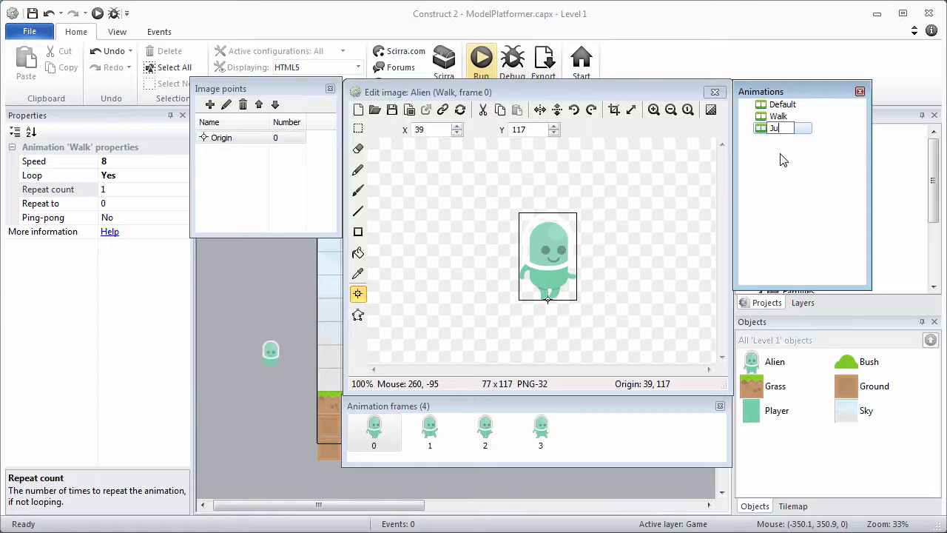
pyautogui.write('mp')
pyautogui.press('Return')
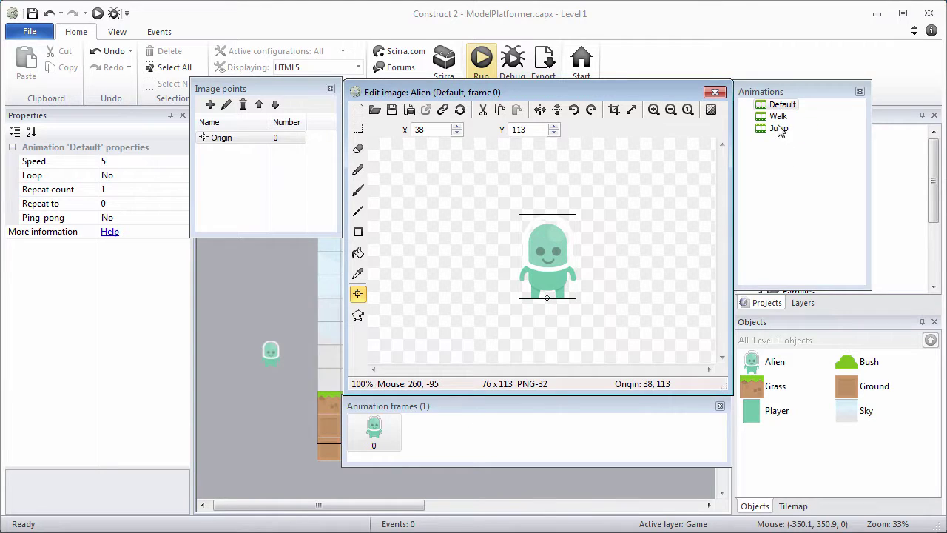
# Step: Load alien-jump-85x115.png into frame 0 of the Jump animation
pyautogui.click(778, 130)
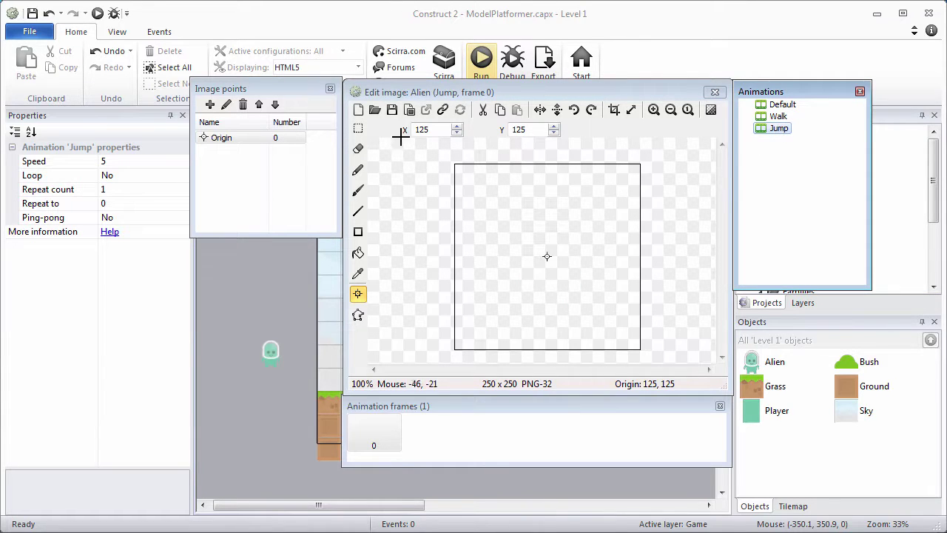
pyautogui.click(376, 112)
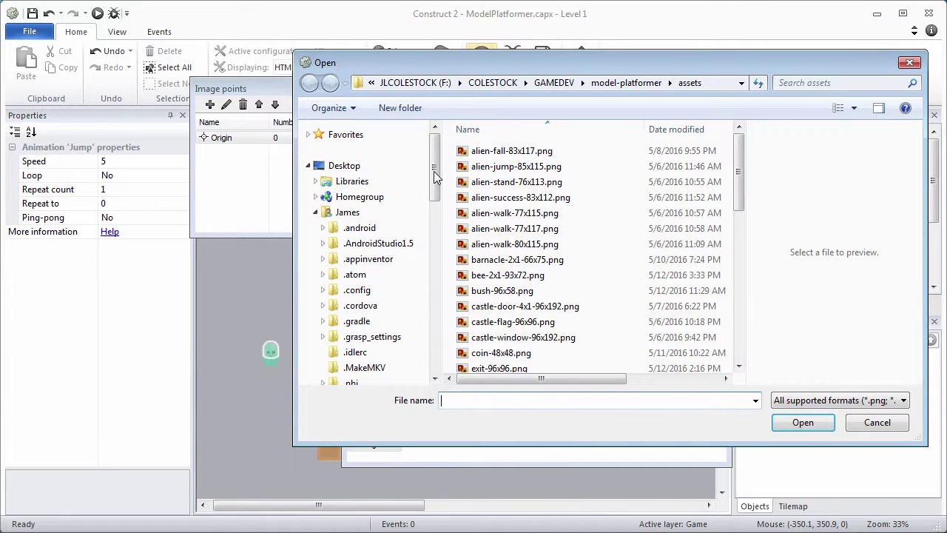
pyautogui.doubleClick(516, 166)
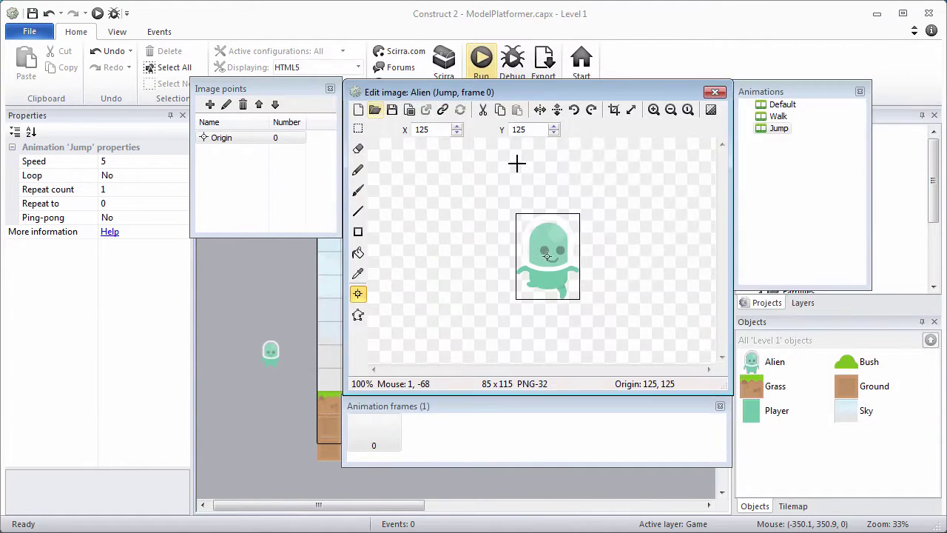
# Step: Set the origin of the Jump animation's frame 0 to X 43, Y 115
pyautogui.doubleClick(435, 129)
pyautogui.write('1')
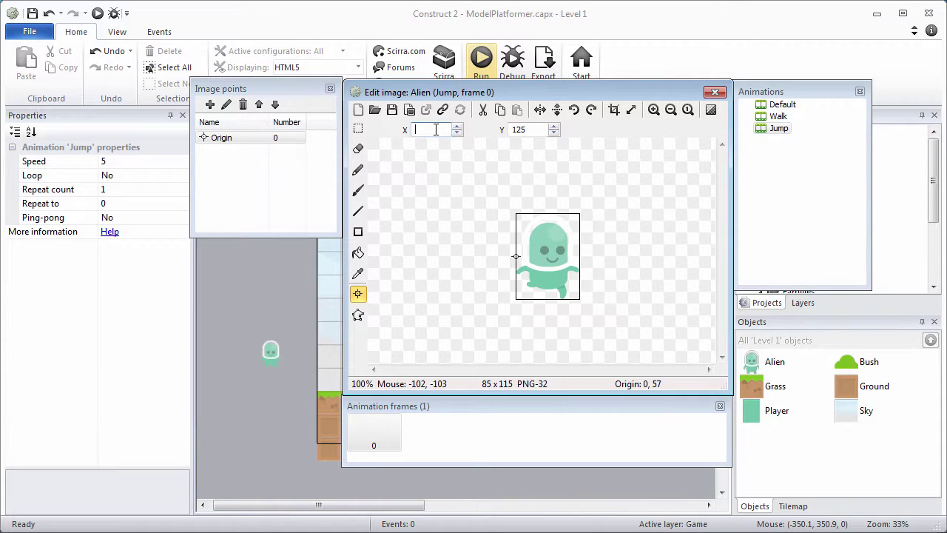
pyautogui.write('3')
pyautogui.press('Tab')
pyautogui.write('15')
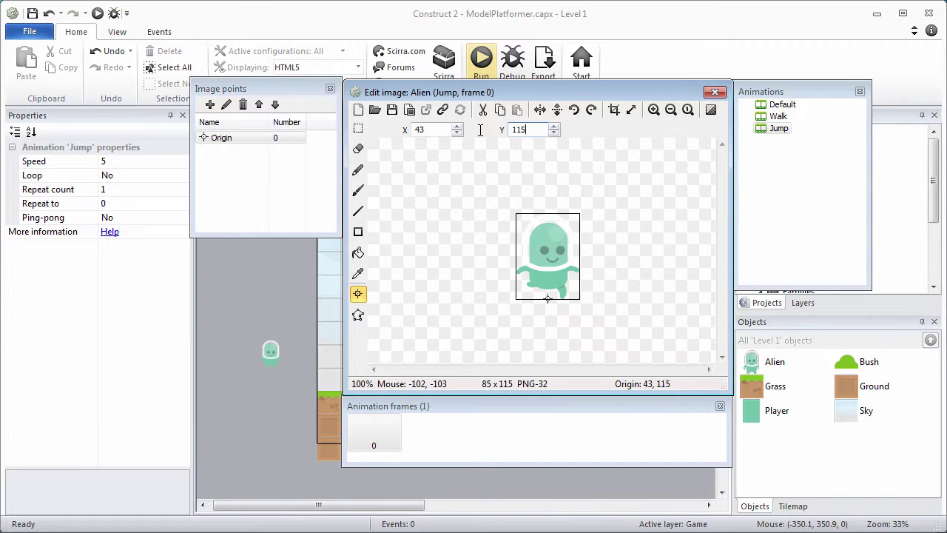
# Step: Add a blank second frame to the Jump animation and delete it again
pyautogui.rightClick(444, 434)
pyautogui.rightClick(438, 434)
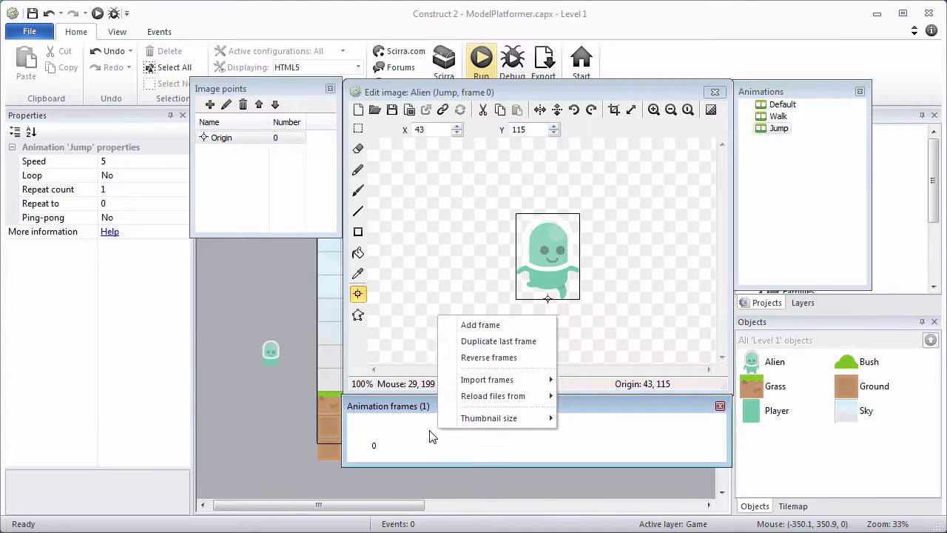
pyautogui.click(490, 328)
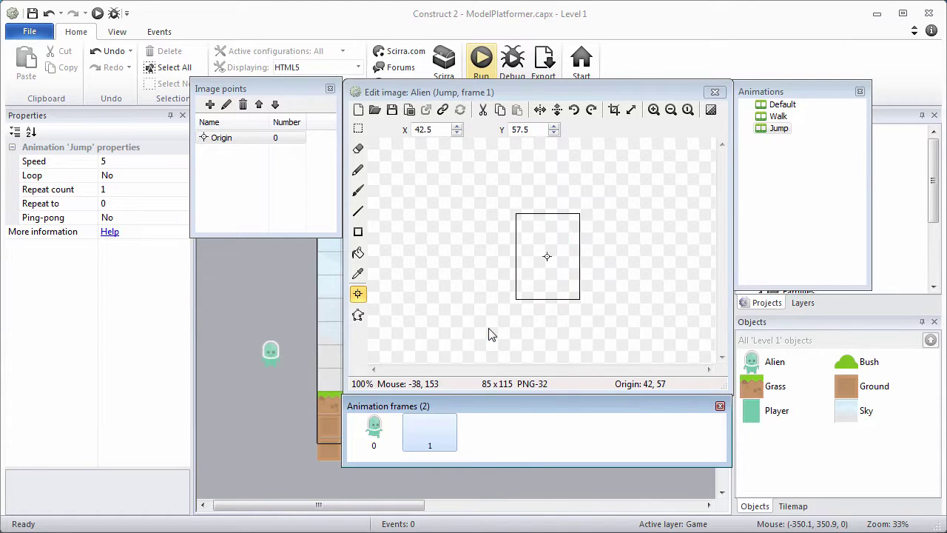
pyautogui.rightClick(448, 443)
pyautogui.click(477, 464)
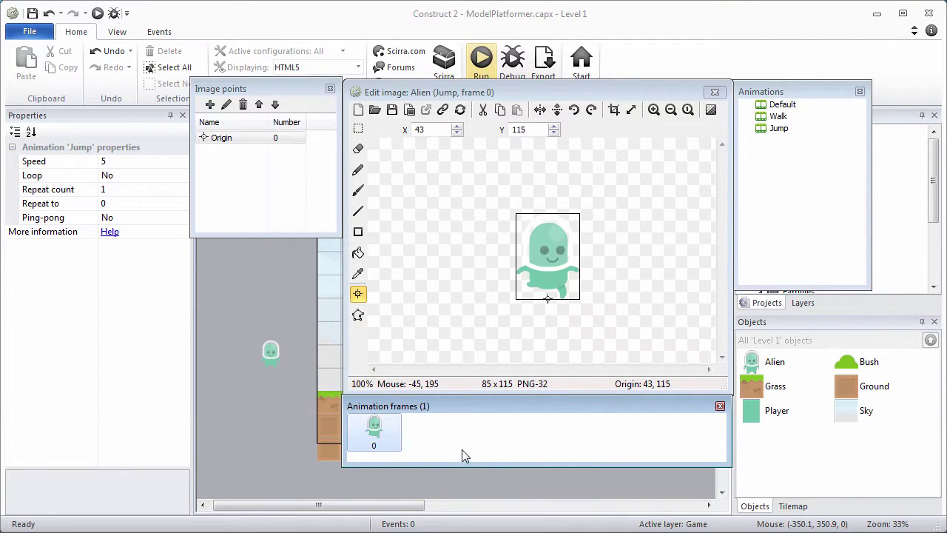
# Step: Add a new animation to the Alien sprite and name it Fall
pyautogui.rightClick(773, 168)
pyautogui.click(790, 171)
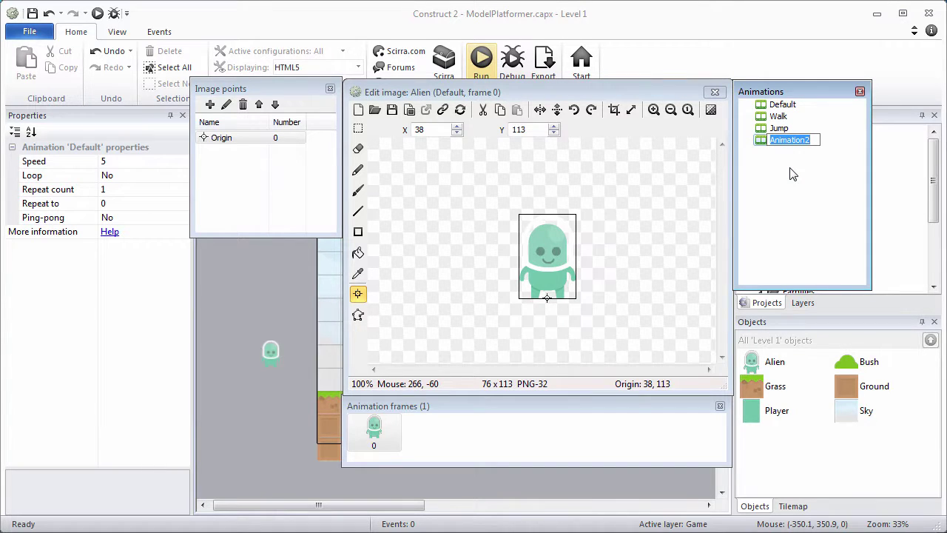
pyautogui.write('F')
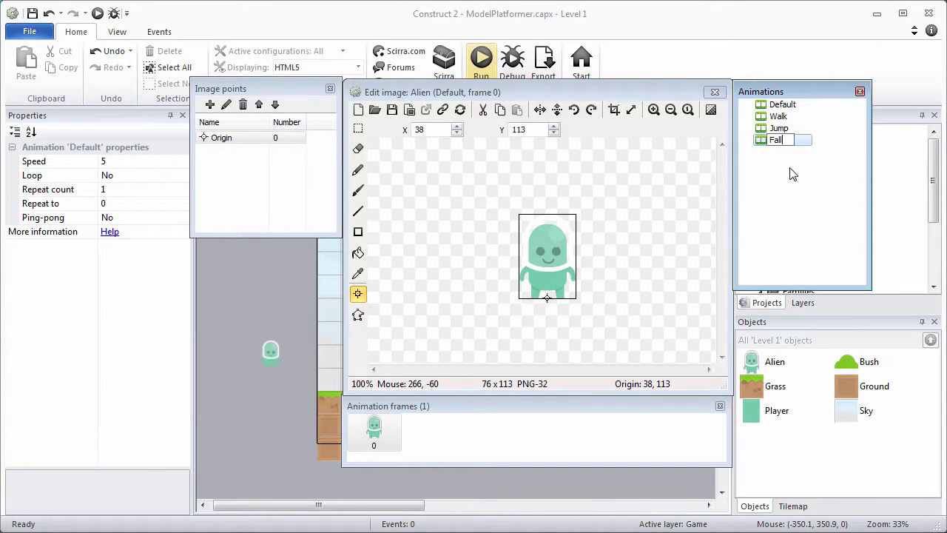
pyautogui.write('all')
pyautogui.press('Return')
# Step: Load alien-fall-83x117.png into frame 0 of the Fall animation
pyautogui.click(774, 140)
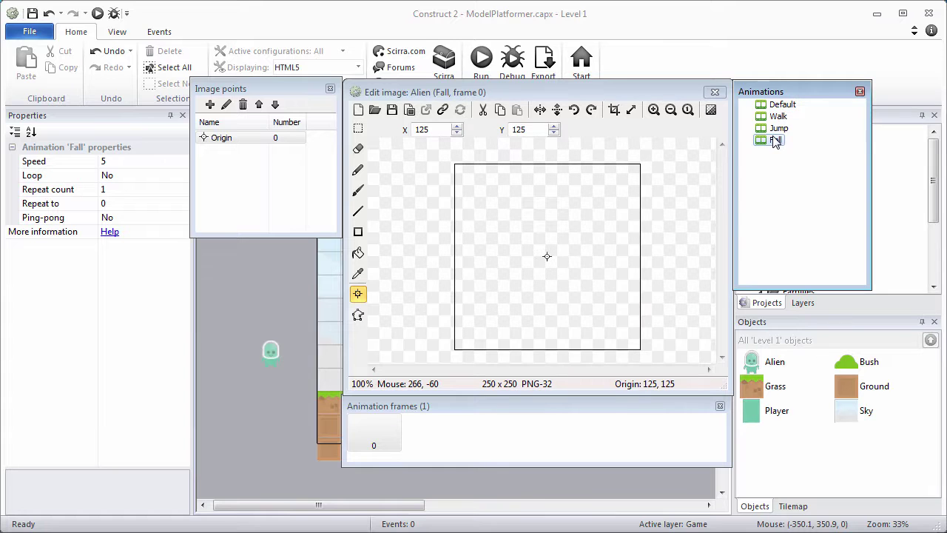
pyautogui.click(376, 111)
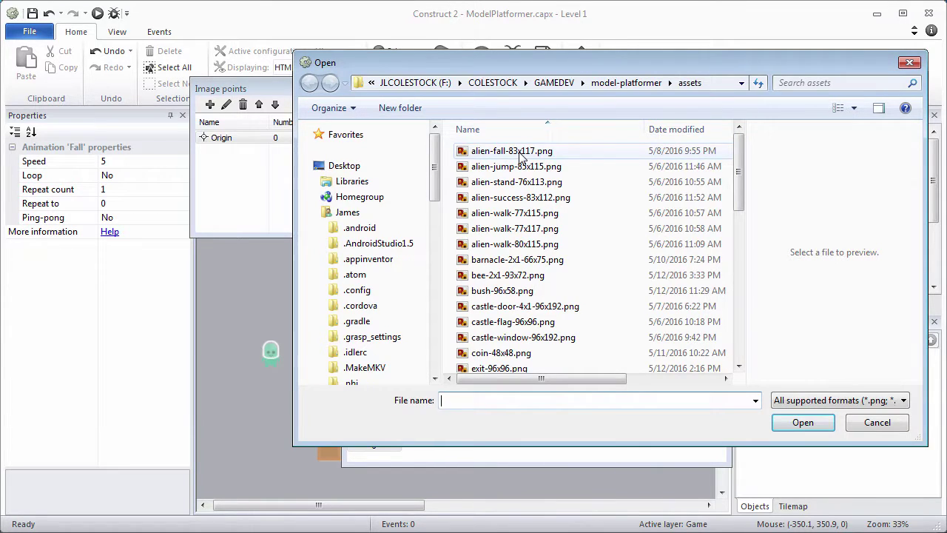
pyautogui.doubleClick(518, 151)
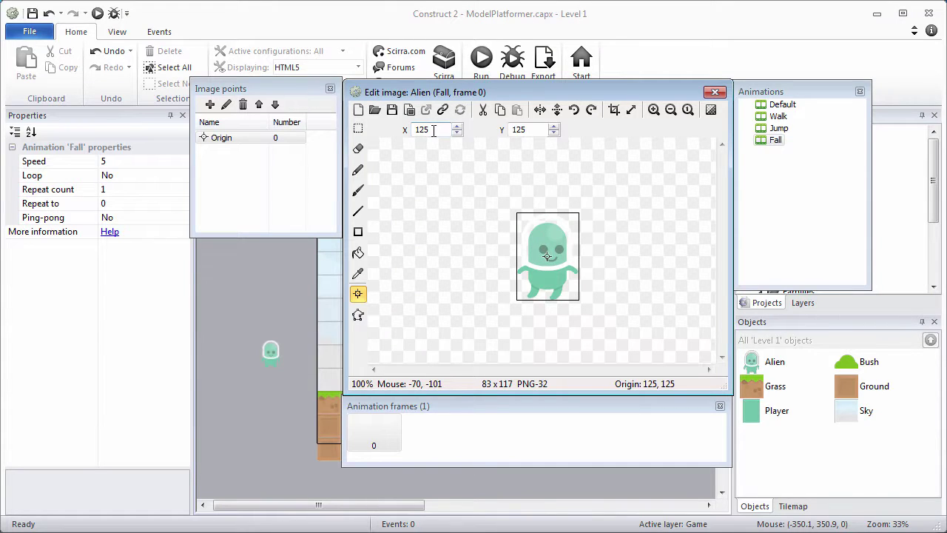
# Step: Set the origin of the Fall animation's frame 0 to X 42, Y 117
pyautogui.doubleClick(433, 129)
pyautogui.write('42')
pyautogui.doubleClick(519, 130)
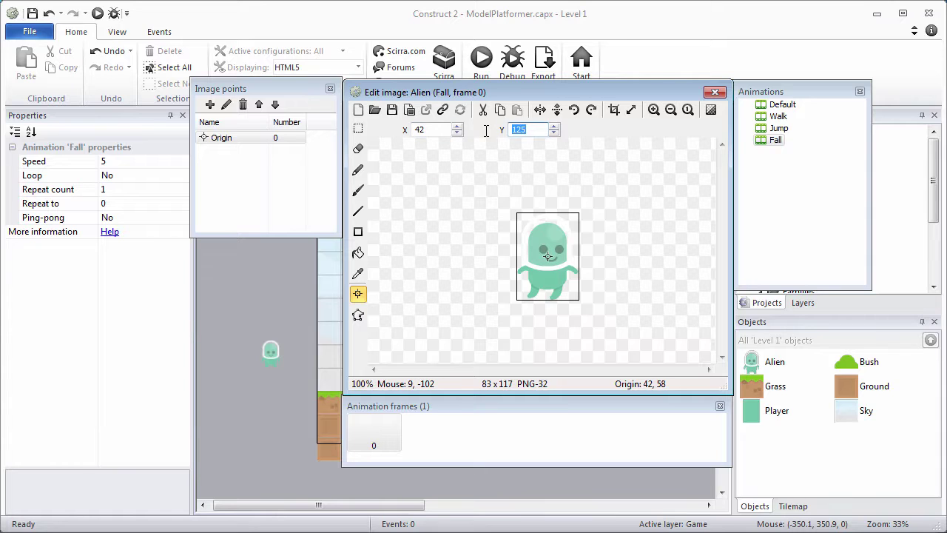
pyautogui.write('117')
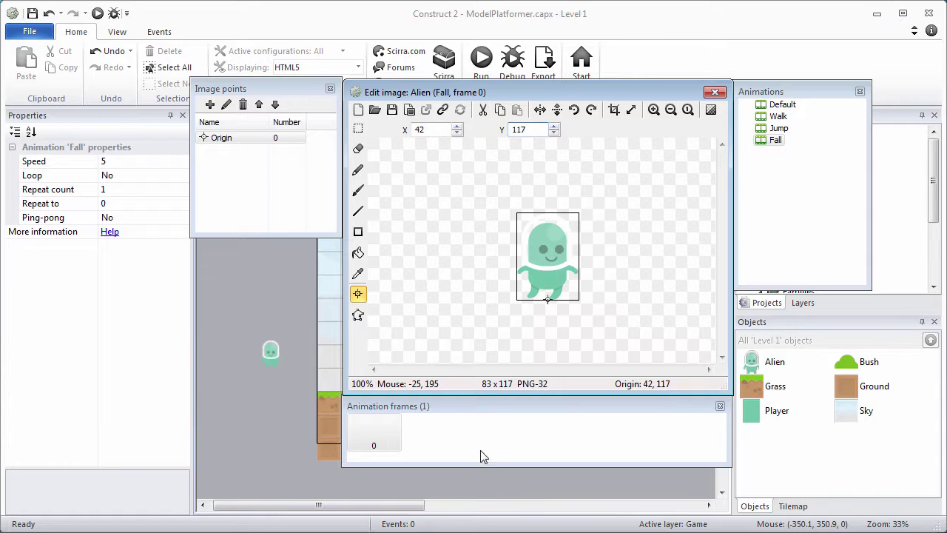
# Step: Add a blank second frame to the Fall animation and delete it again
pyautogui.rightClick(437, 437)
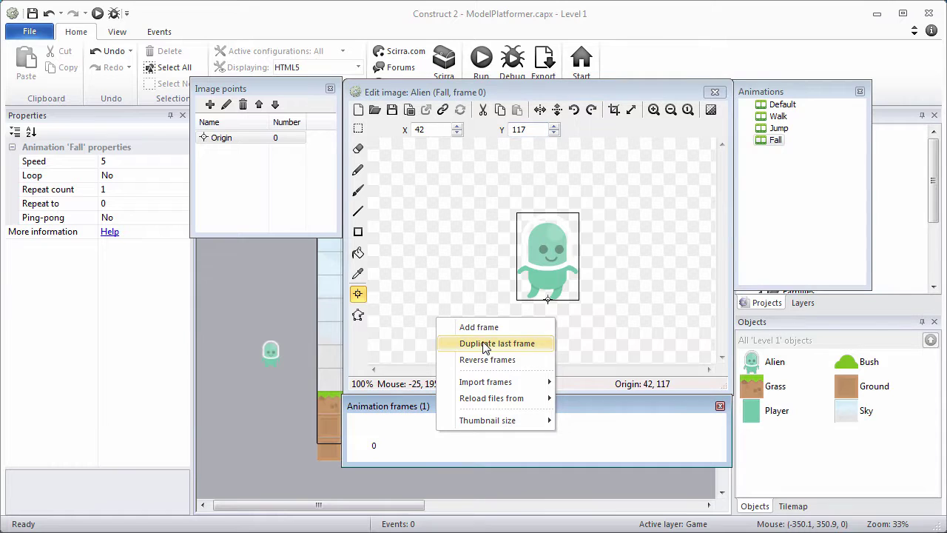
pyautogui.click(479, 327)
pyautogui.rightClick(437, 439)
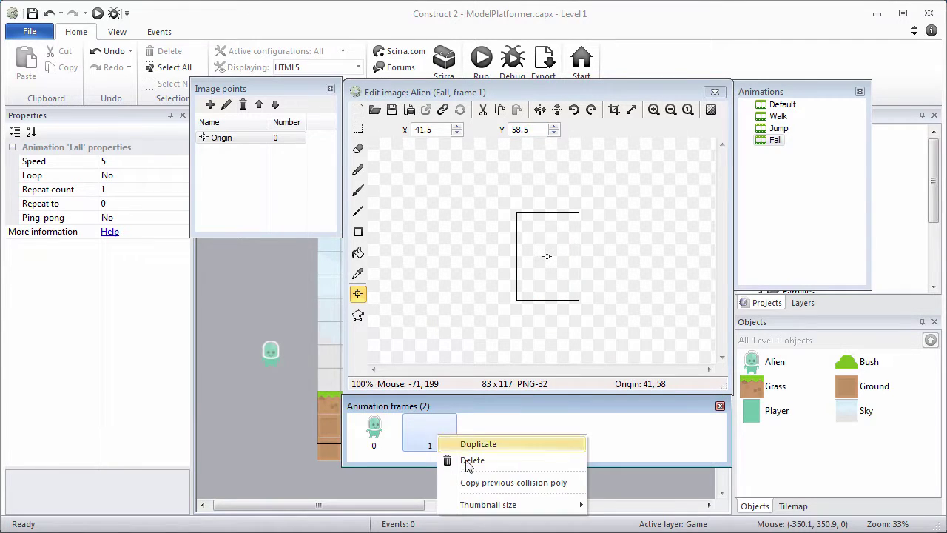
pyautogui.click(468, 461)
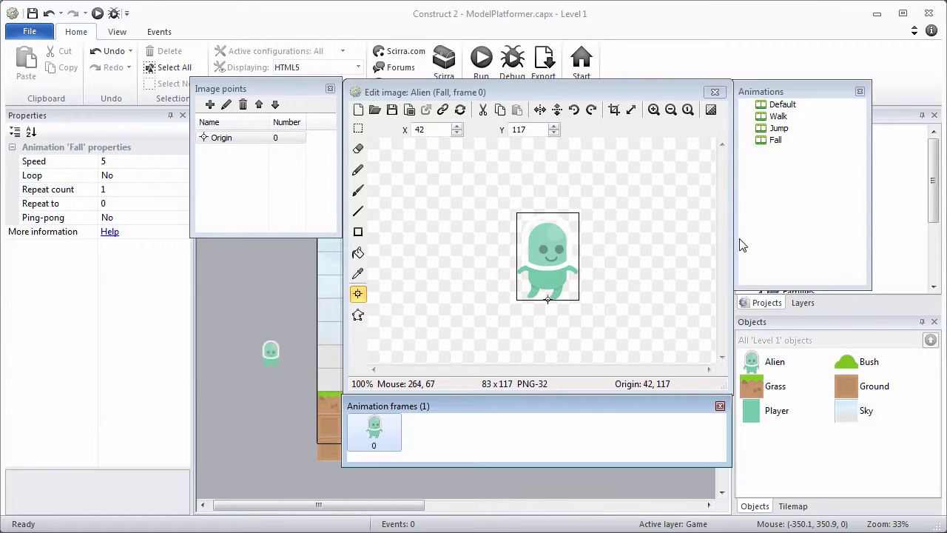
# Step: Add a new animation to the Alien sprite and name it Success
pyautogui.rightClick(769, 167)
pyautogui.click(782, 178)
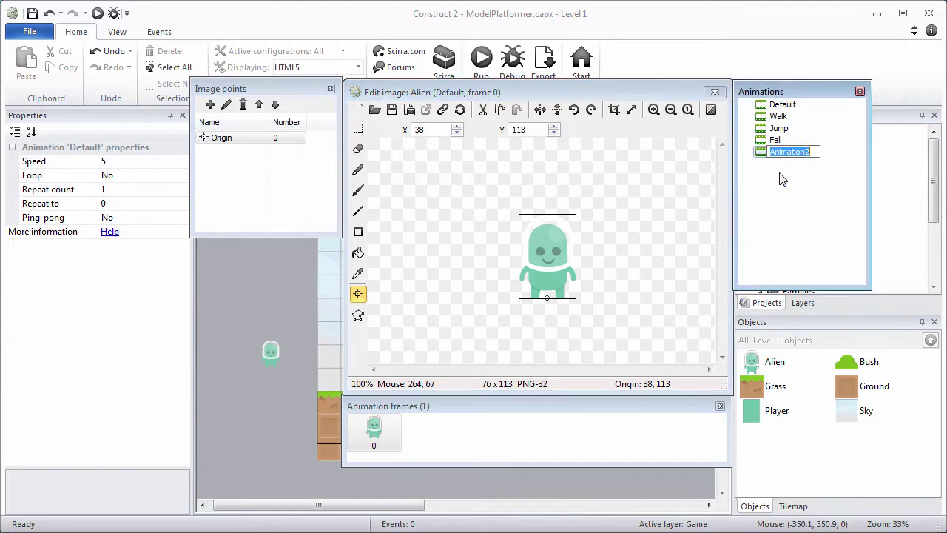
pyautogui.write('Su')
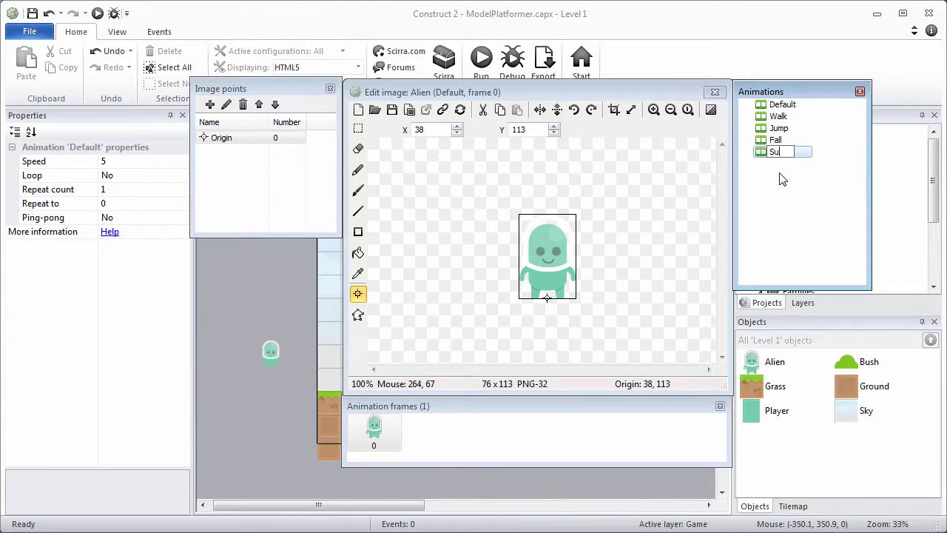
pyautogui.write('ccess')
pyautogui.press('Return')
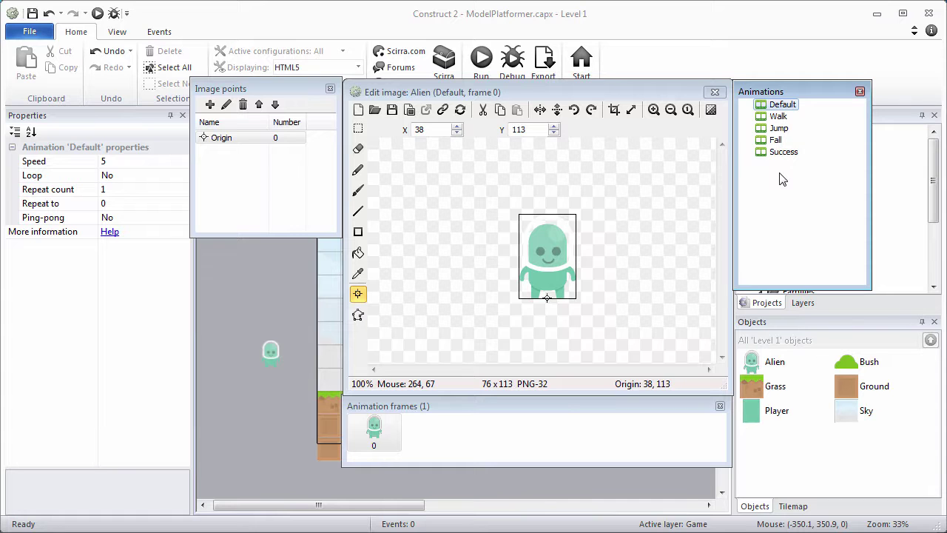
# Step: Load alien-success-83x112.png into frame 0 of the Success animation
pyautogui.click(790, 153)
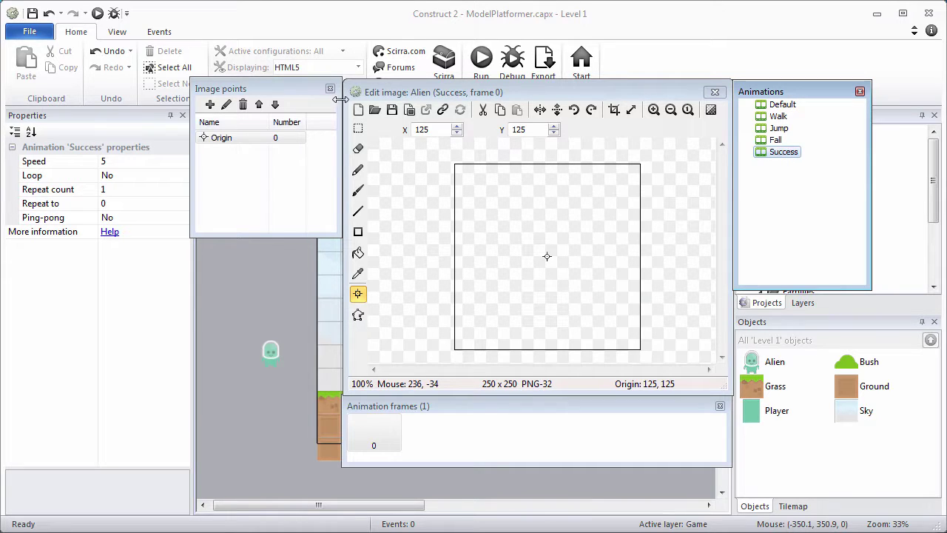
pyautogui.click(374, 109)
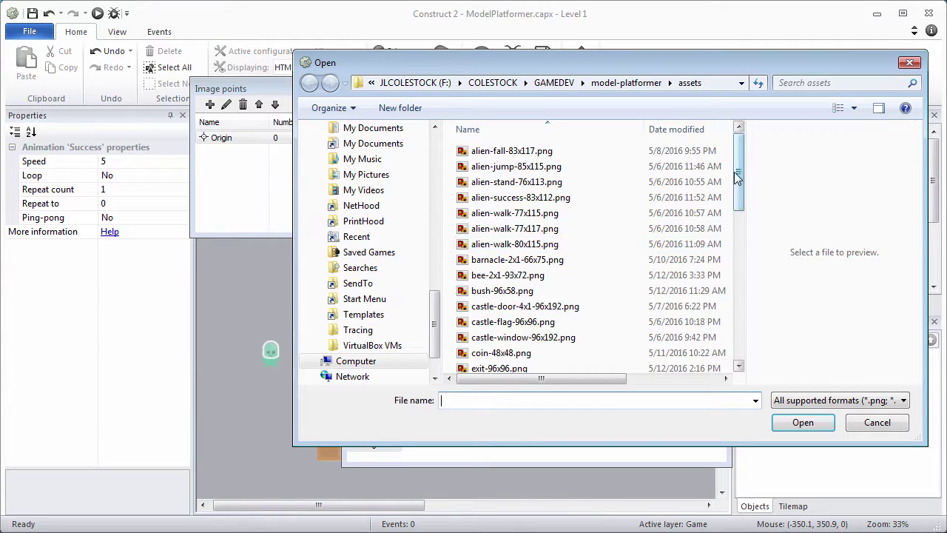
pyautogui.doubleClick(553, 198)
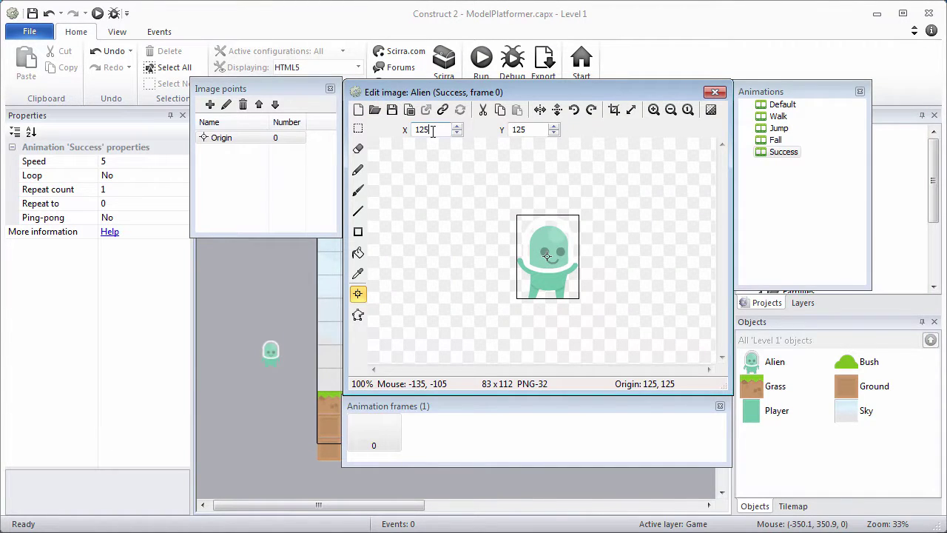
# Step: Set the origin of the Success animation's frame 0 to X 42, Y 112
pyautogui.press('BackSpace')
pyautogui.press('BackSpace')
pyautogui.press('BackSpace')
pyautogui.write('42')
pyautogui.press('Tab')
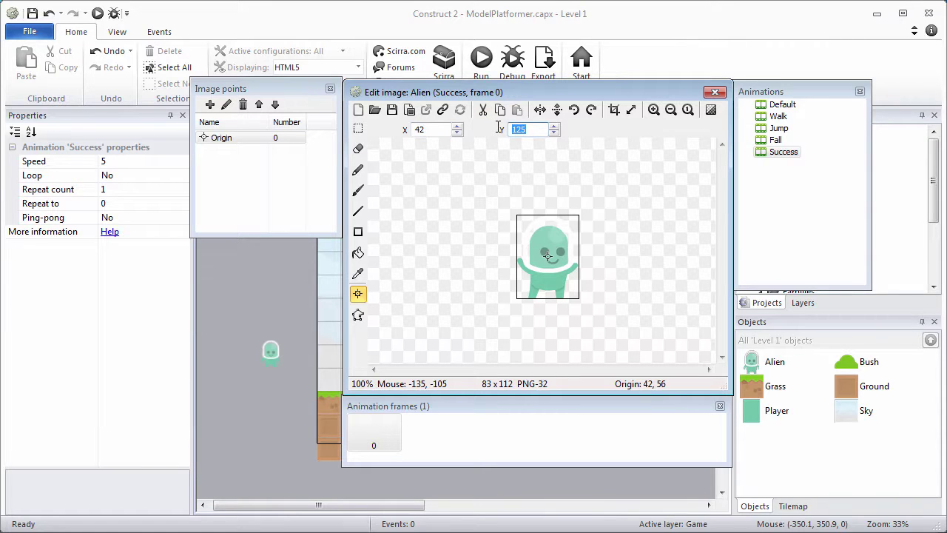
pyautogui.write('112')
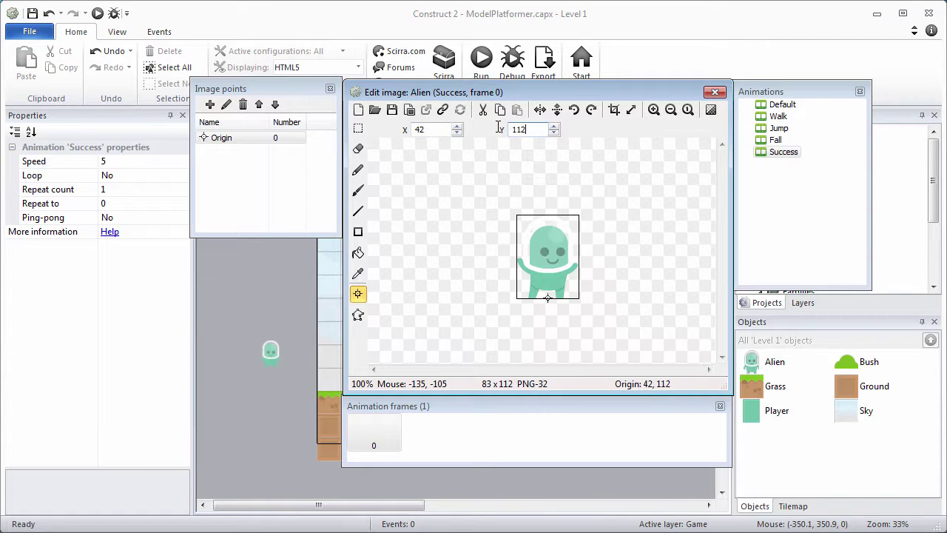
# Step: Add a blank second frame to the Success animation and delete it again
pyautogui.rightClick(435, 433)
pyautogui.click(482, 322)
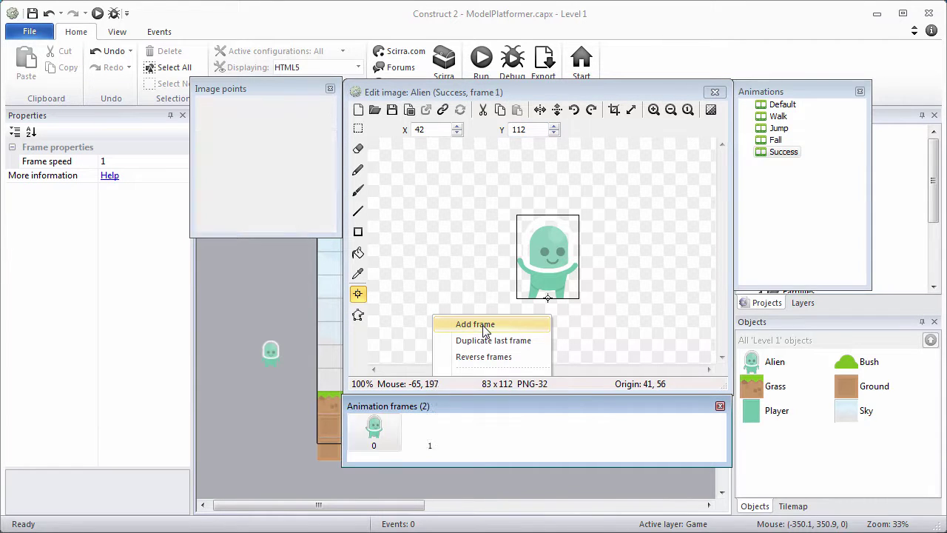
pyautogui.rightClick(444, 429)
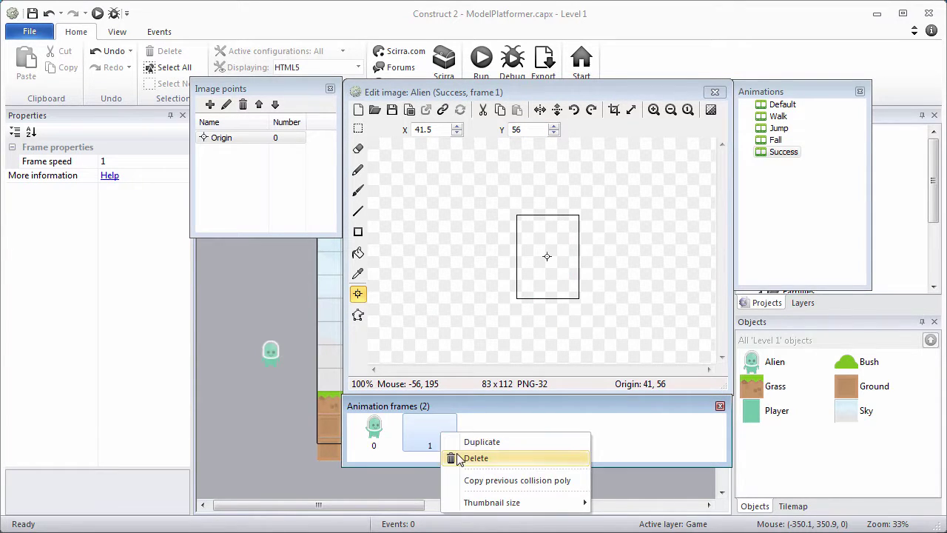
pyautogui.click(456, 457)
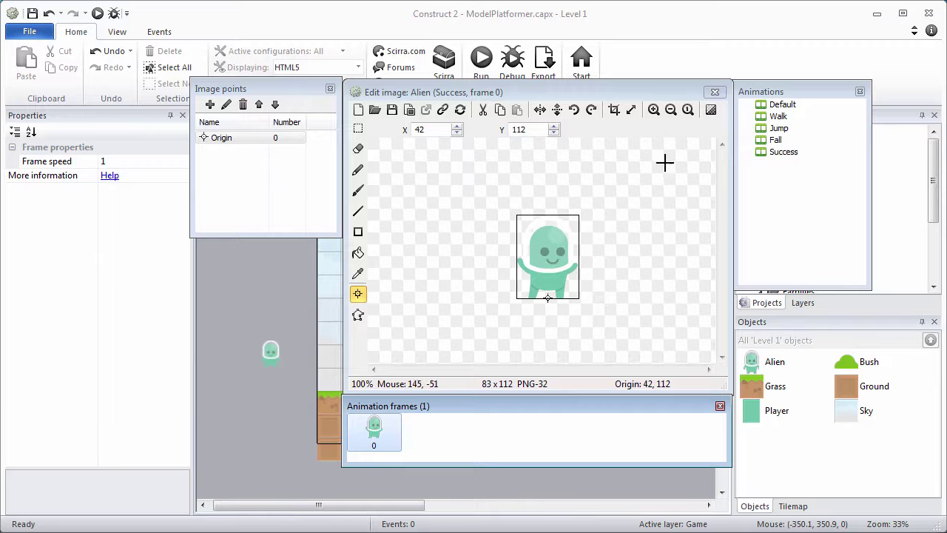
# Step: Review the Default, Walk, Jump, Fall and Success animations of the Alien sprite and close the image editor
pyautogui.click(777, 105)
pyautogui.click(778, 116)
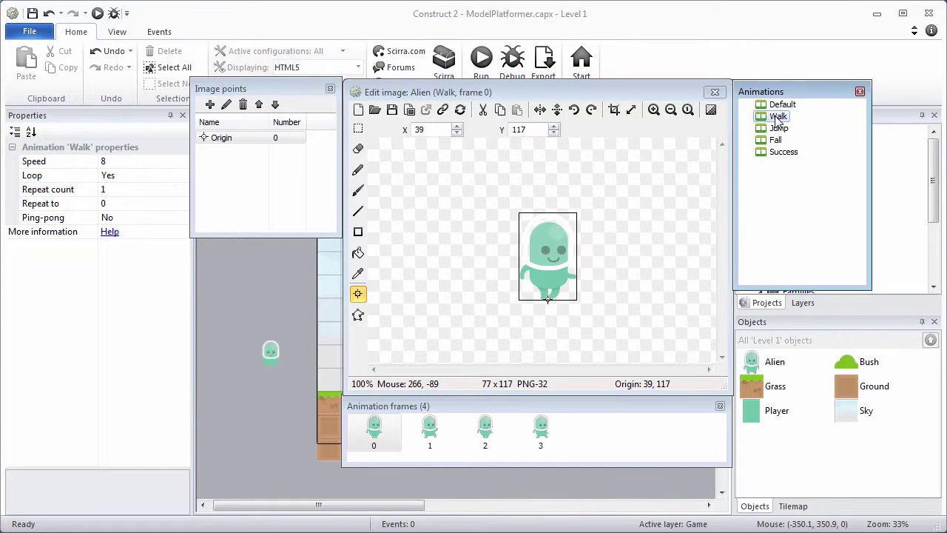
pyautogui.click(784, 129)
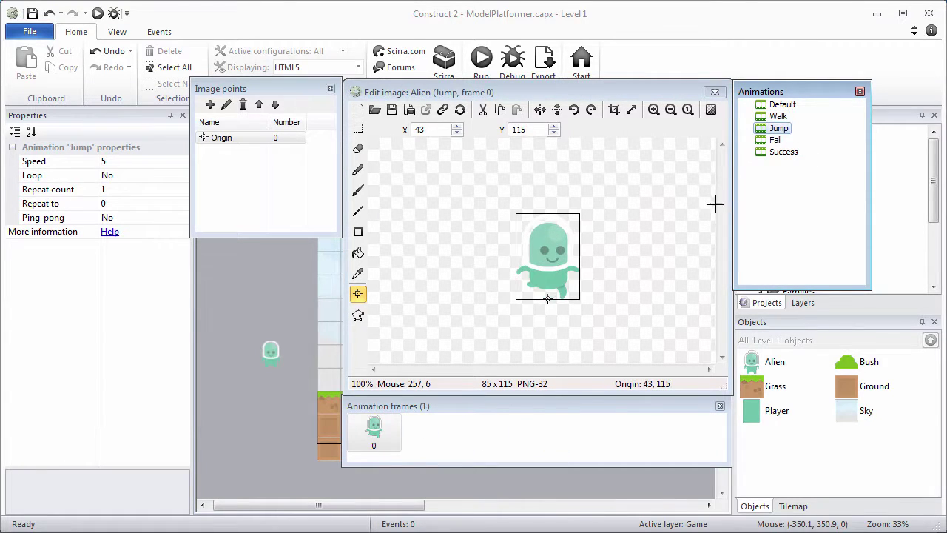
pyautogui.click(777, 140)
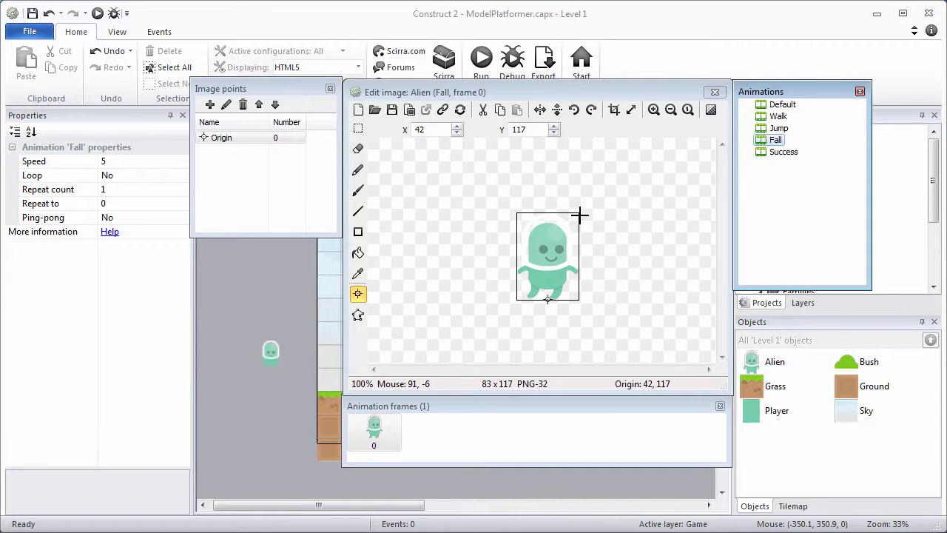
pyautogui.click(783, 153)
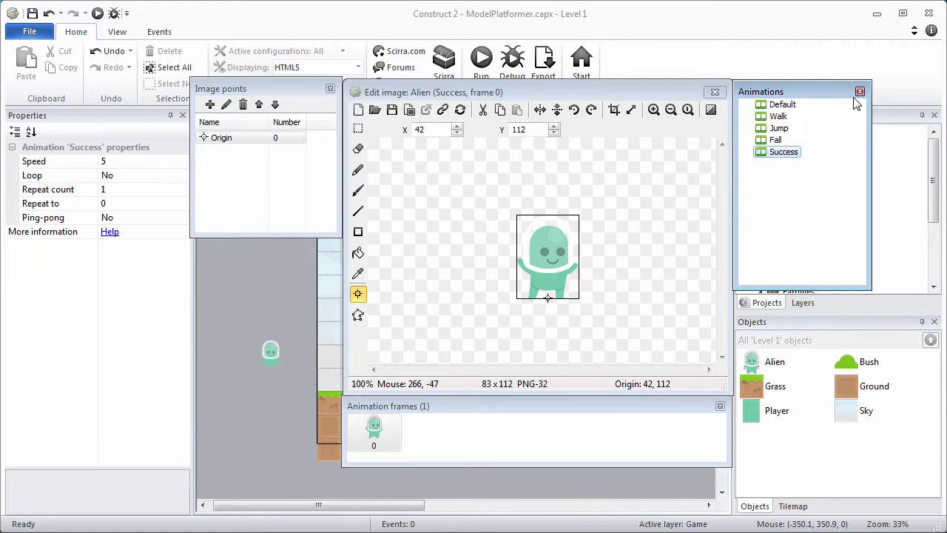
pyautogui.click(714, 92)
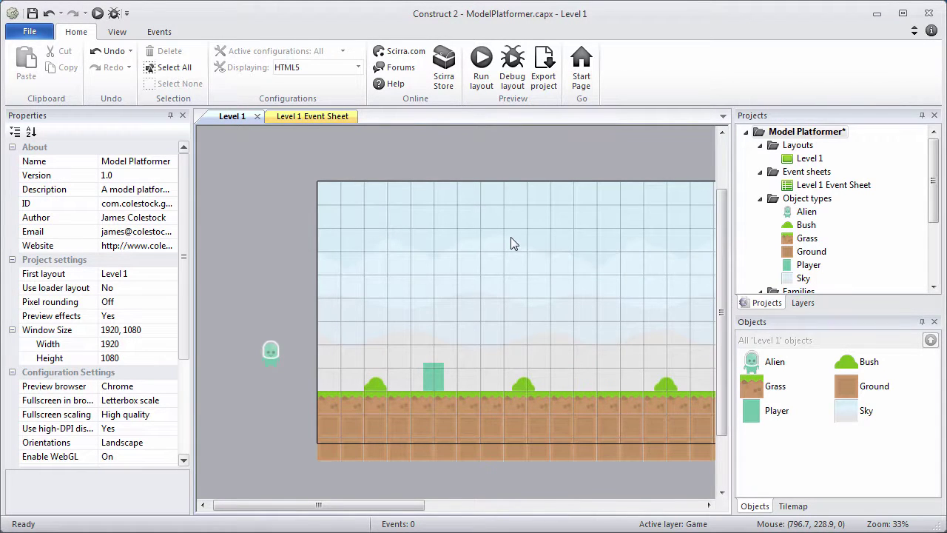
# Step: Save the Model Platformer project
pyautogui.click(30, 31)
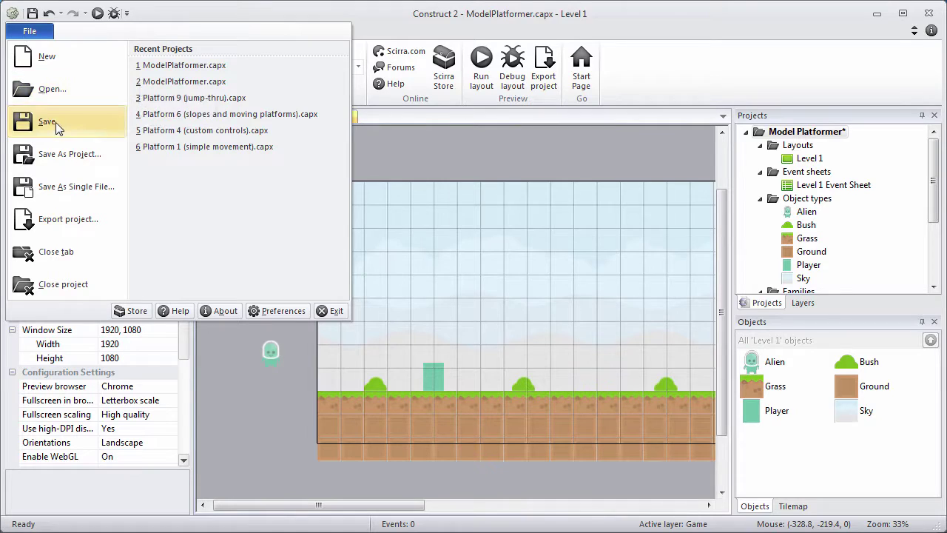